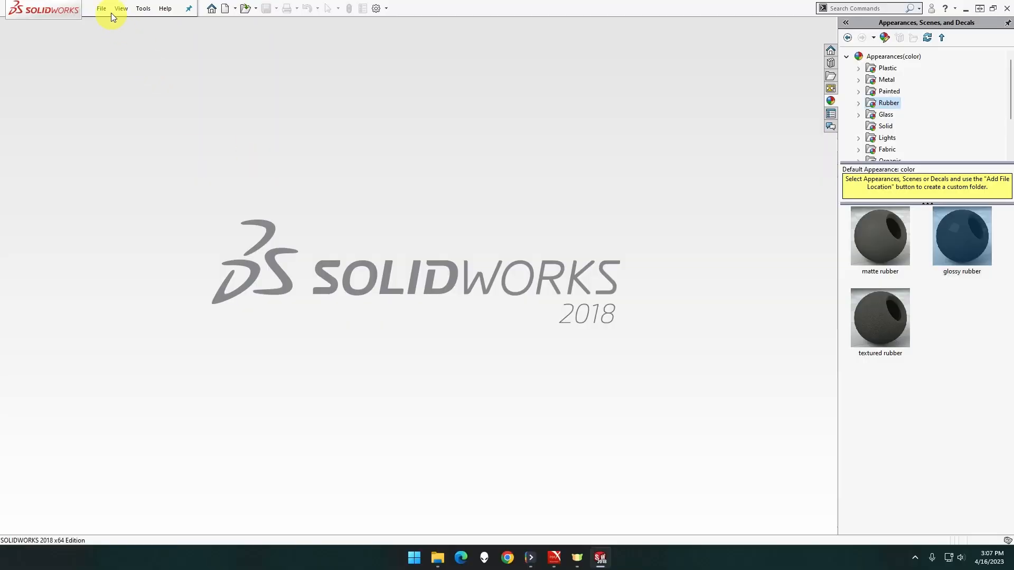
Step: Create a new part document
click(101, 8)
click(108, 24)
double_click(315, 198)
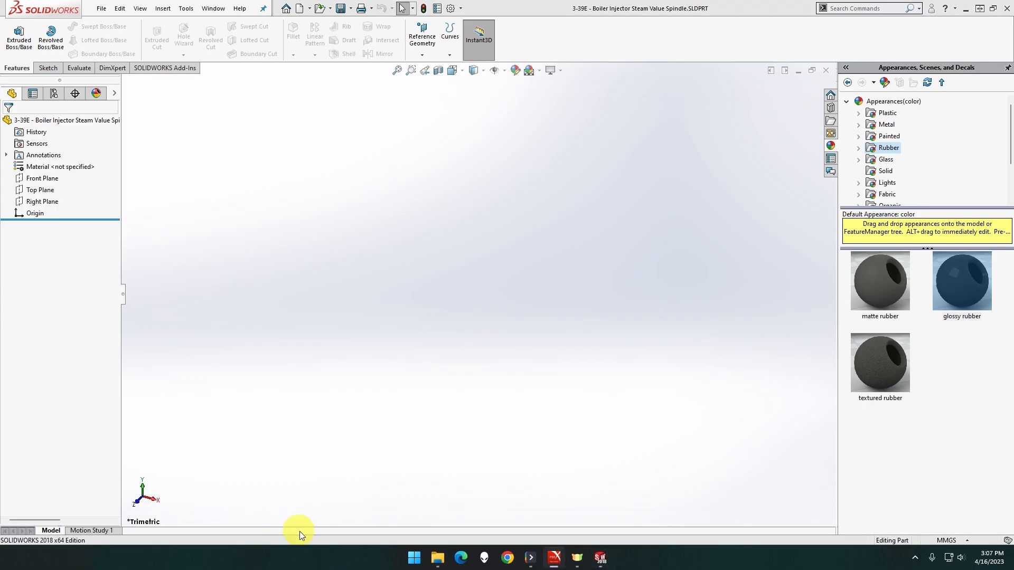
Step: Sketch a closed five-sided profile on the Front Plane from the origin, about 42 mm wide and 48 mm tall, with a slanted lower-left edge
right_click(41, 181)
click(51, 166)
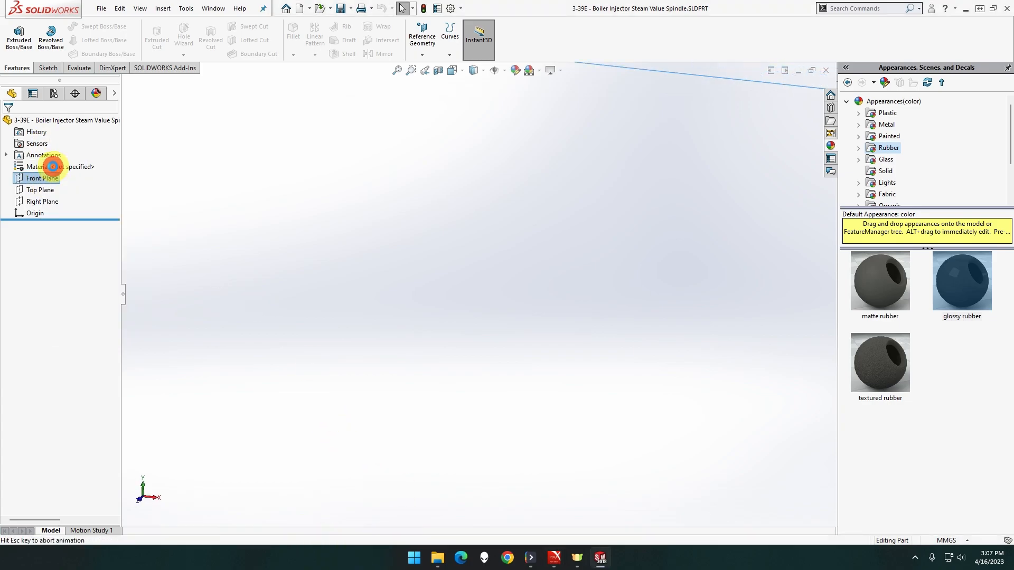
click(69, 27)
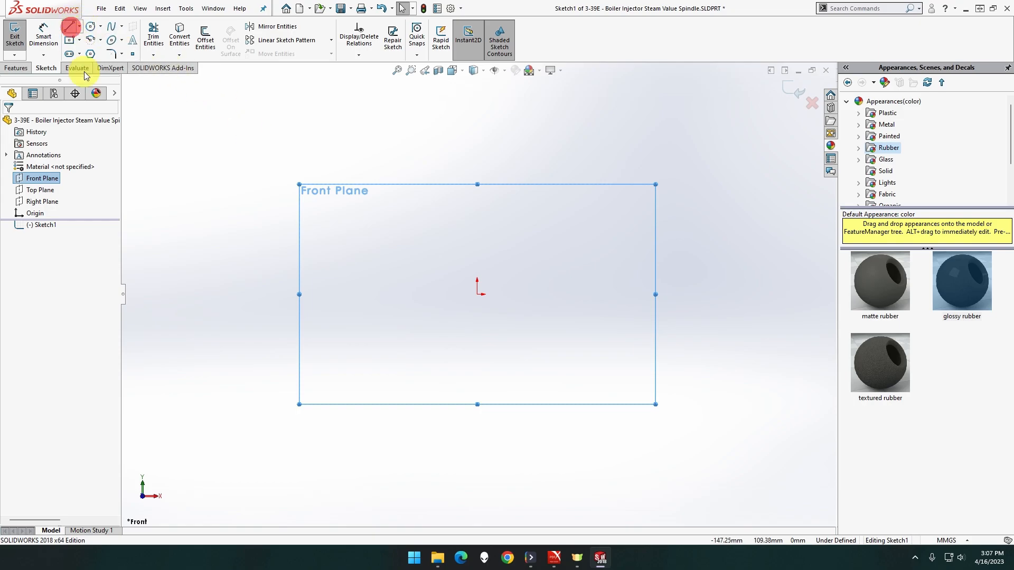
click(478, 295)
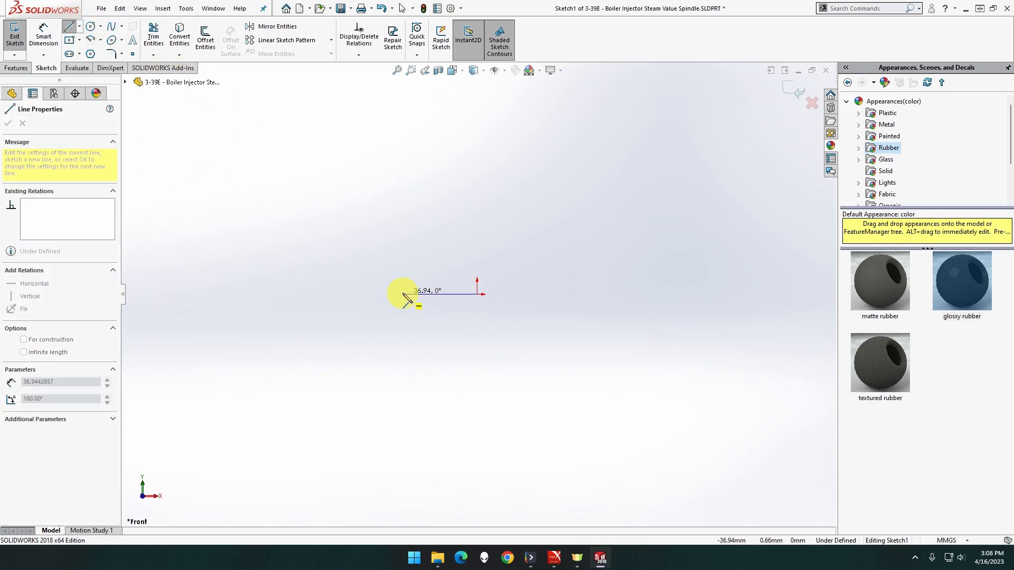
click(392, 294)
click(392, 334)
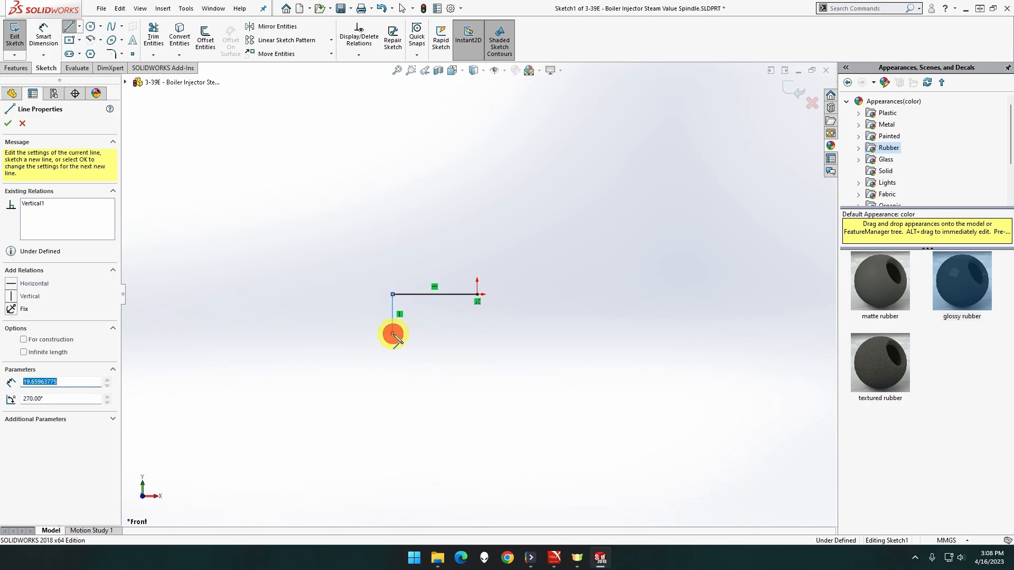
click(455, 390)
click(477, 392)
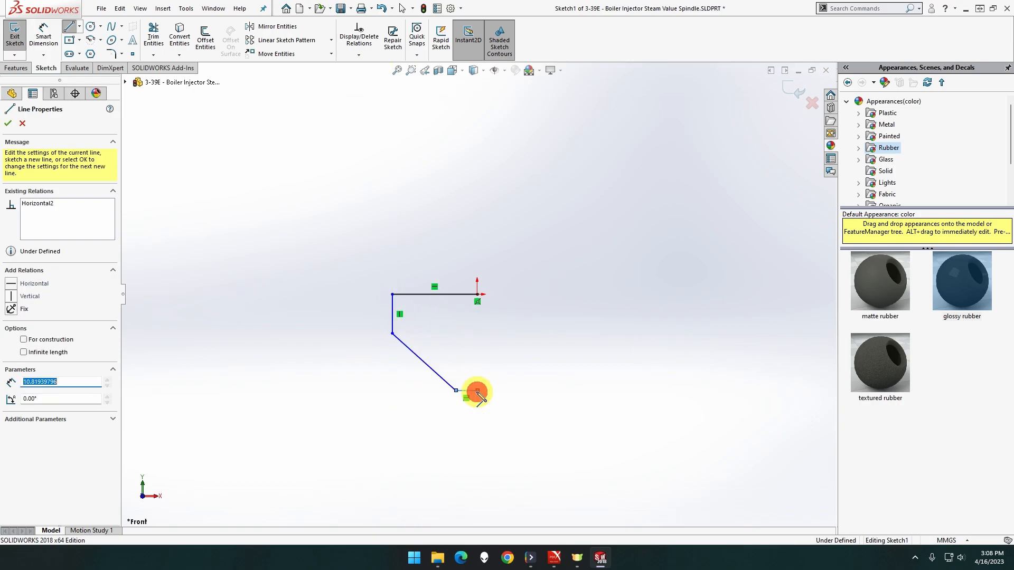
click(477, 294)
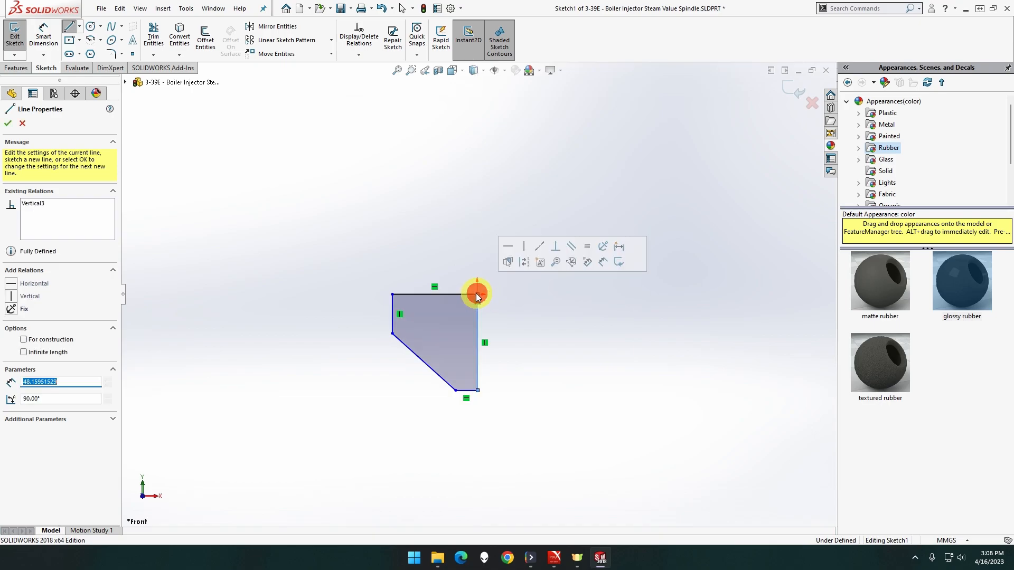
Step: Dimension the profile's top horizontal edge and set its length to 4 mm
click(47, 41)
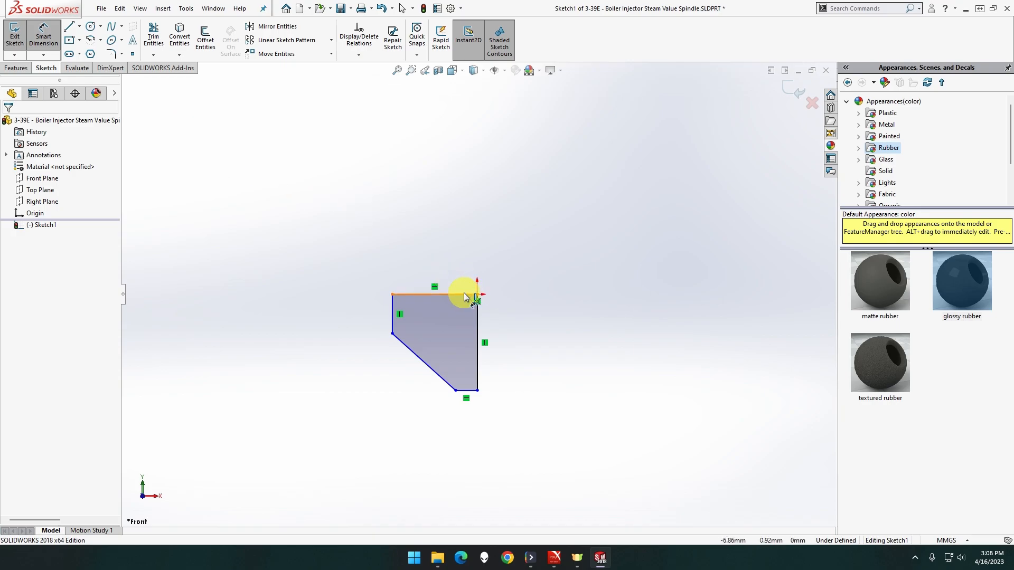
click(437, 295)
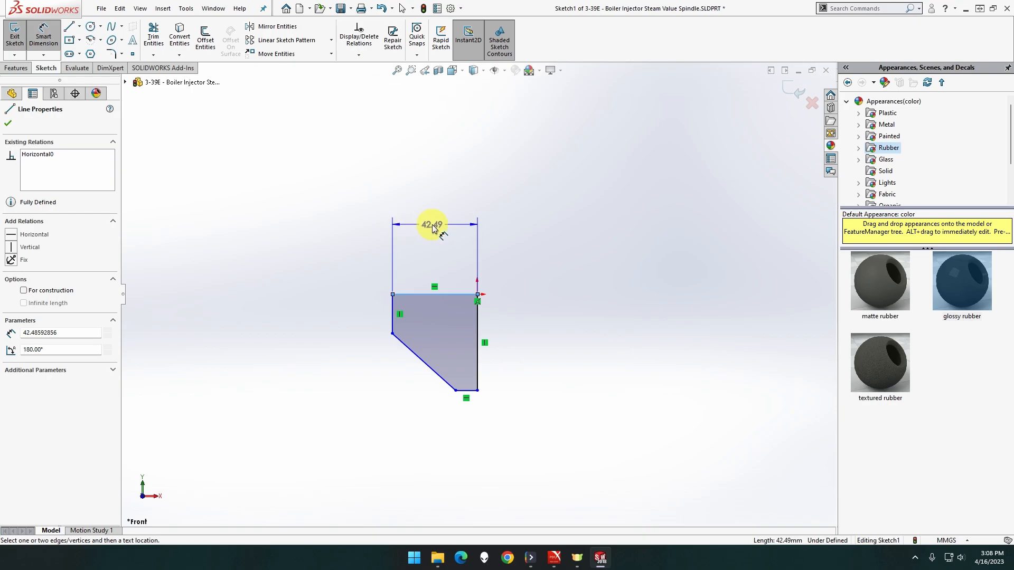
click(433, 225)
text(5)
key(Return)
click(436, 226)
text(4)
key(Return)
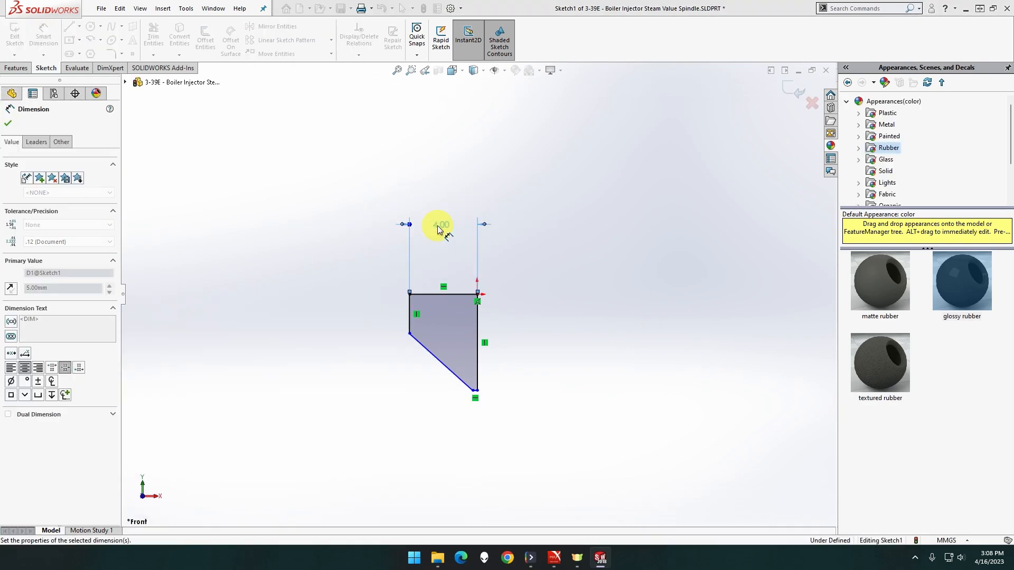
Step: Dimension the profile's vertical edges, setting the short left one to 2 mm and the long right one to 5 mm
click(409, 309)
click(376, 316)
text(2)
key(Return)
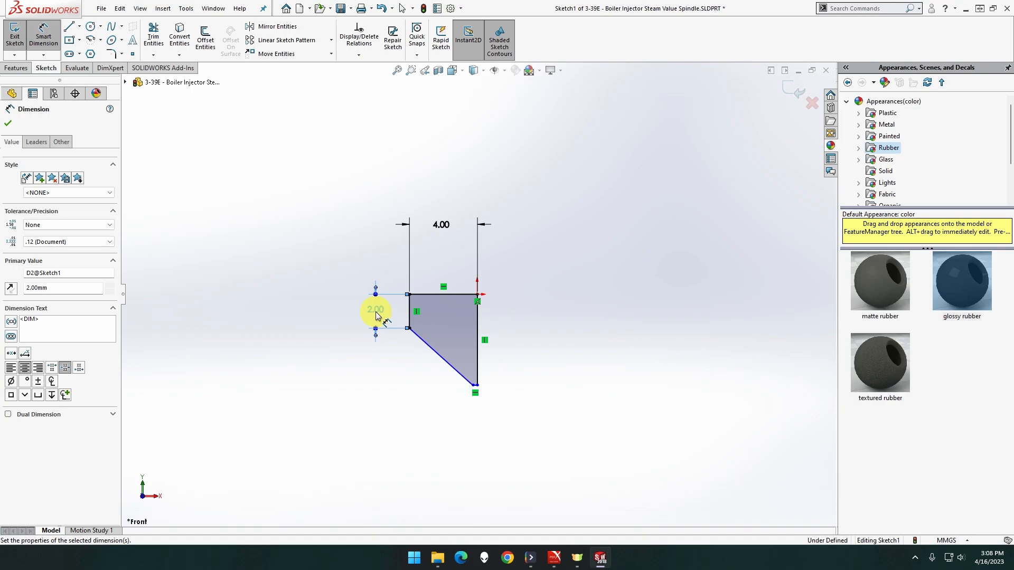
click(478, 323)
click(637, 346)
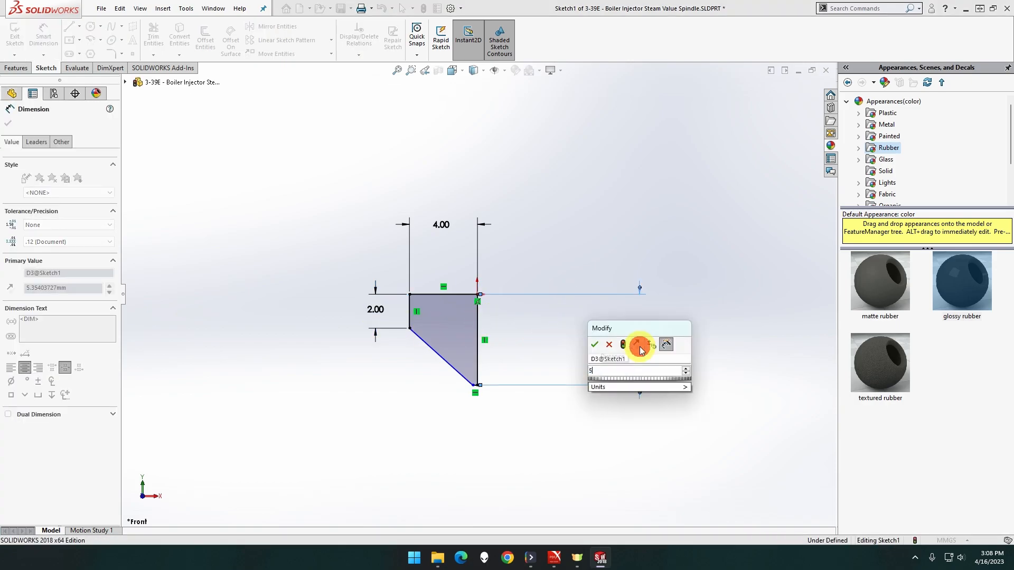
text(5)
key(Return)
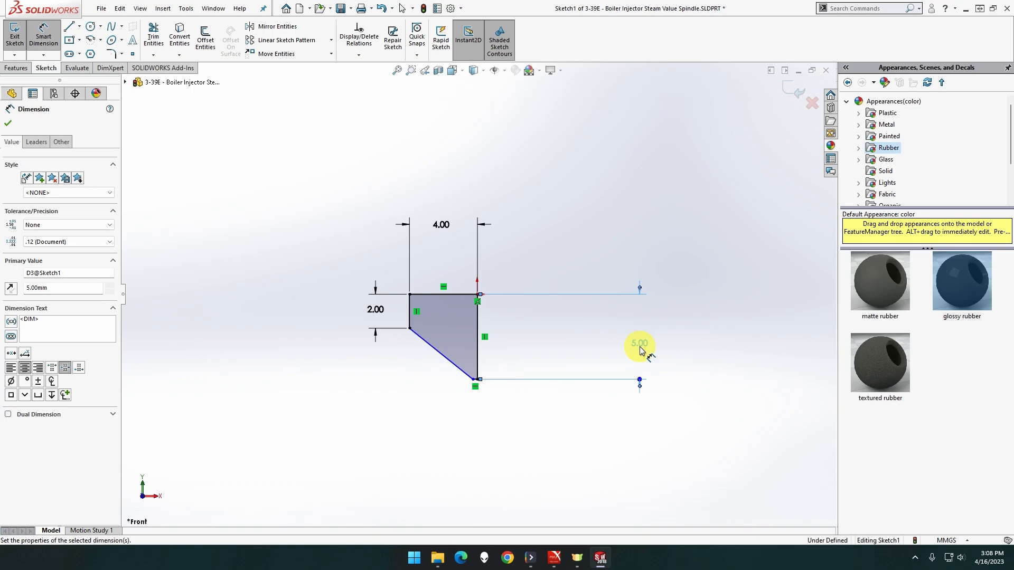
Step: Dimension the profile's bottom horizontal edge and set its length to 1 mm
click(477, 379)
click(474, 379)
click(468, 420)
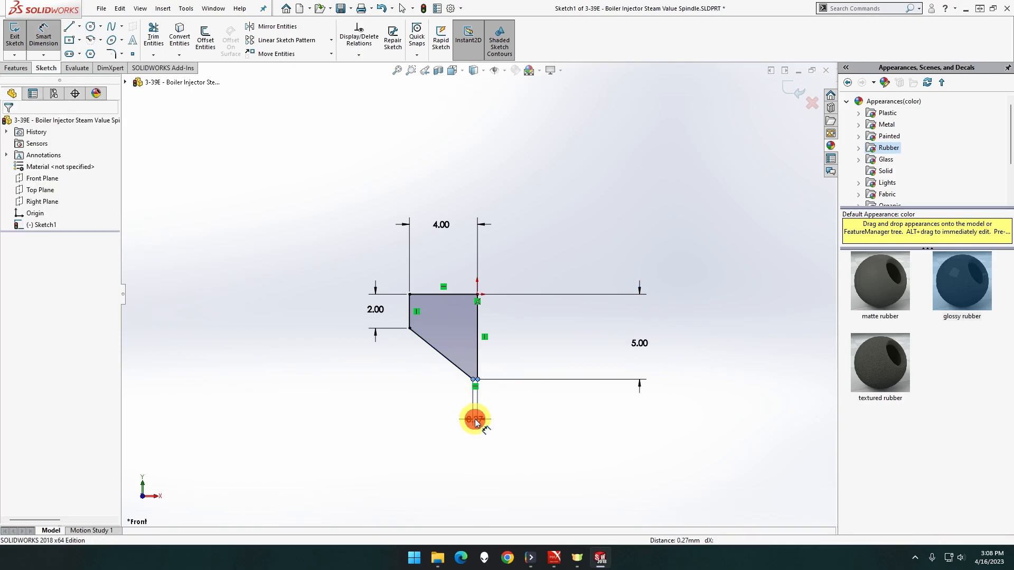
text(4)
key(Return)
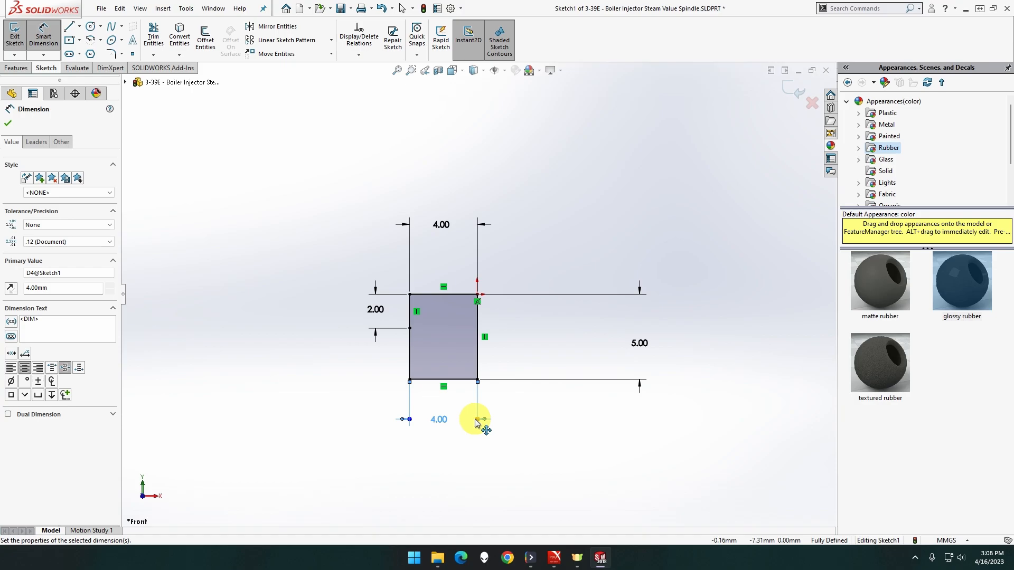
double_click(429, 419)
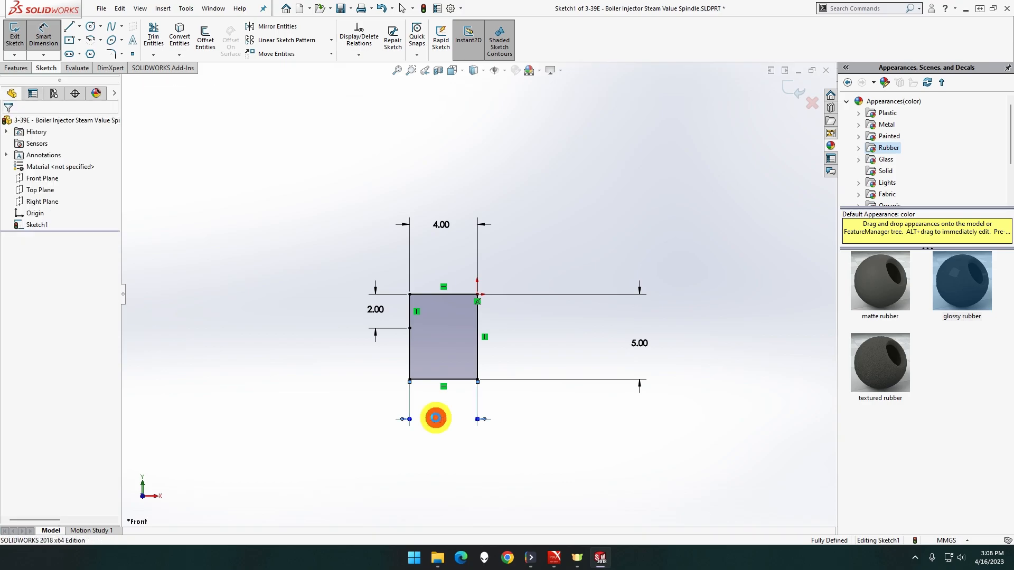
text(1)
key(Return)
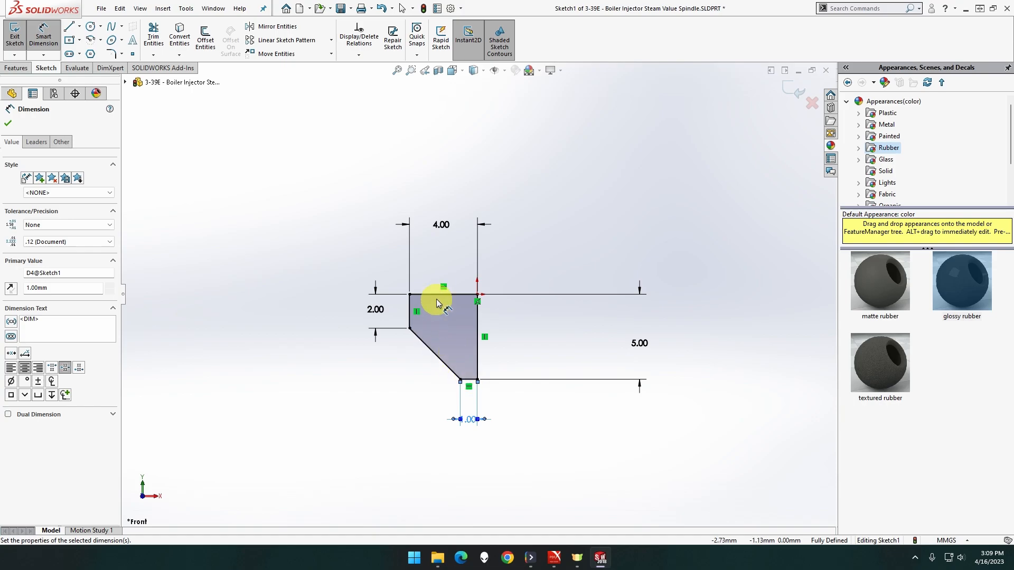
Step: Move the 4 mm dimension closer to the top edge and the 1 mm dimension text out to the left of its extension lines
mouse_move(443, 227)
mouse_down()
mouse_move(458, 563)
mouse_move(481, 437)
mouse_move(433, 331)
mouse_move(446, 252)
mouse_up()
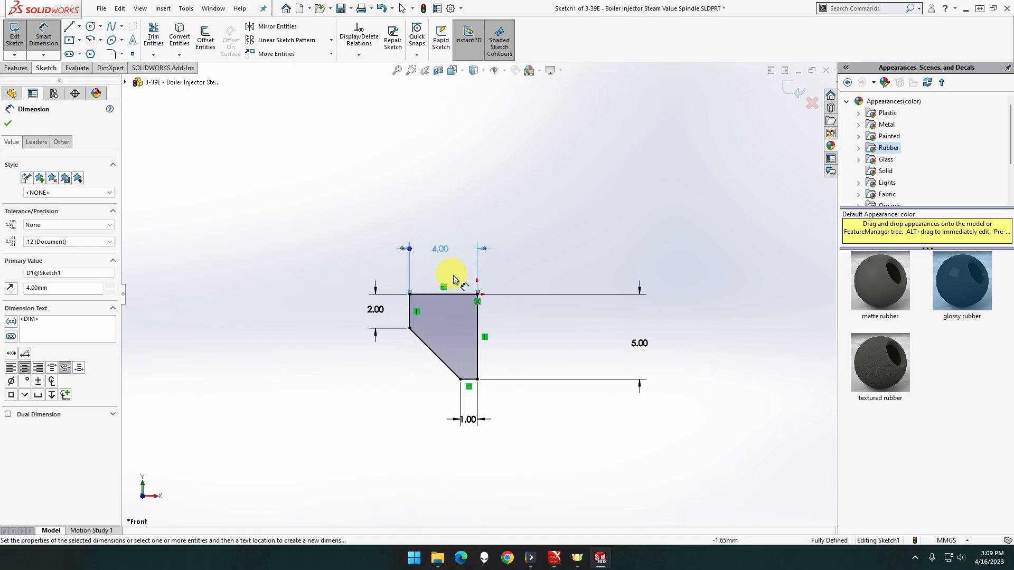
drag(473, 422, 430, 418)
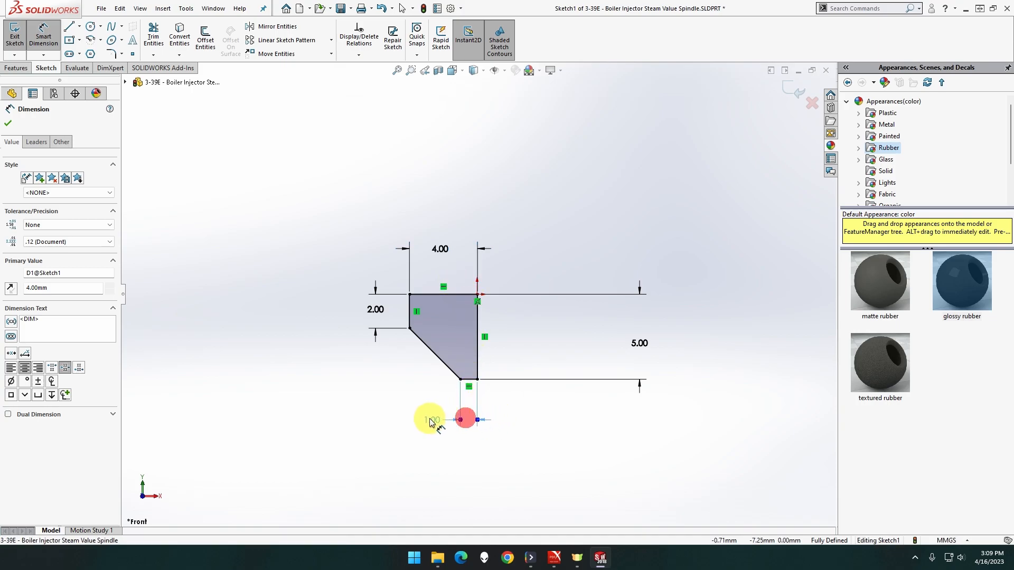
click(509, 414)
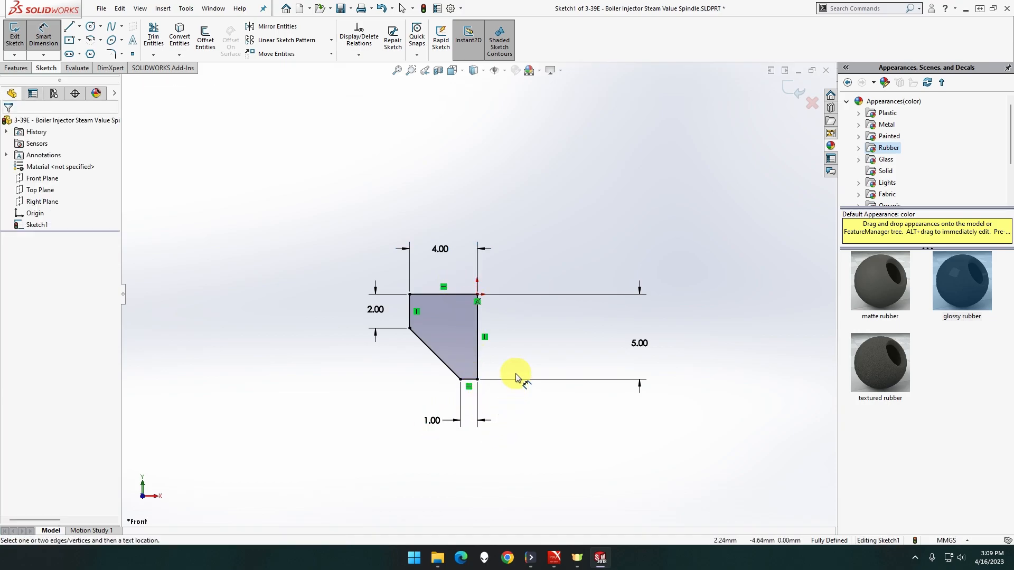
click(418, 331)
click(410, 328)
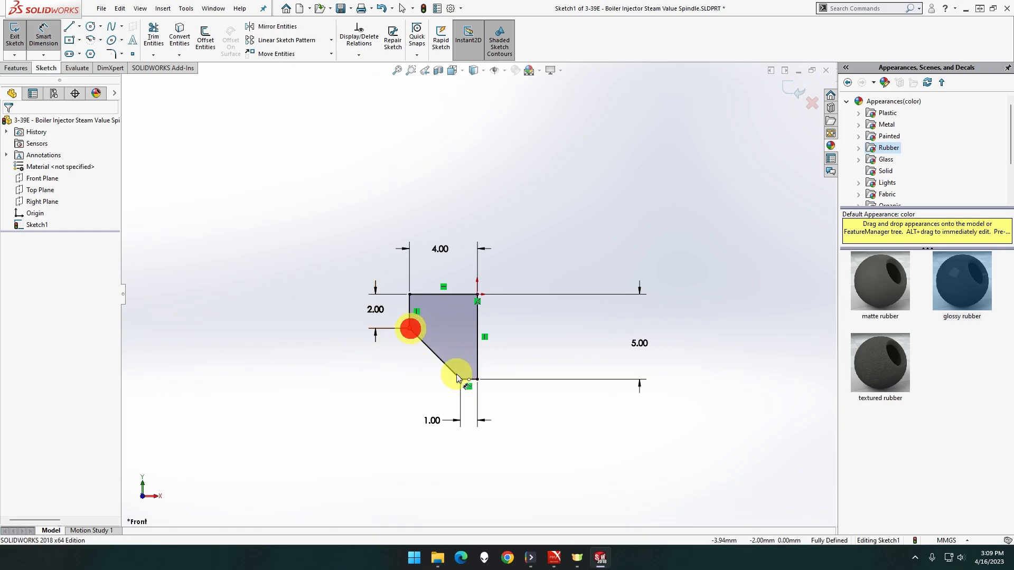
click(458, 379)
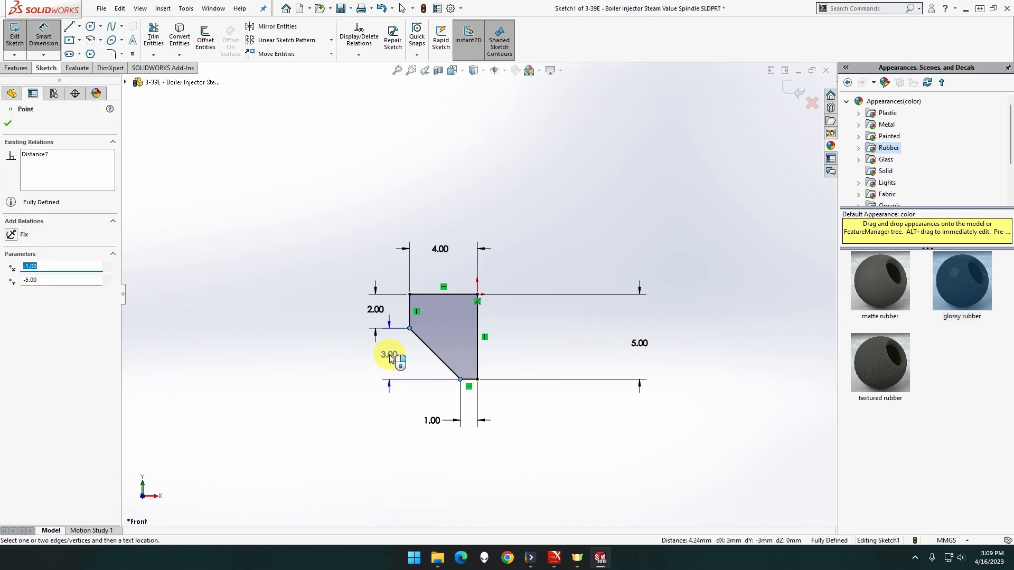
key(Escape)
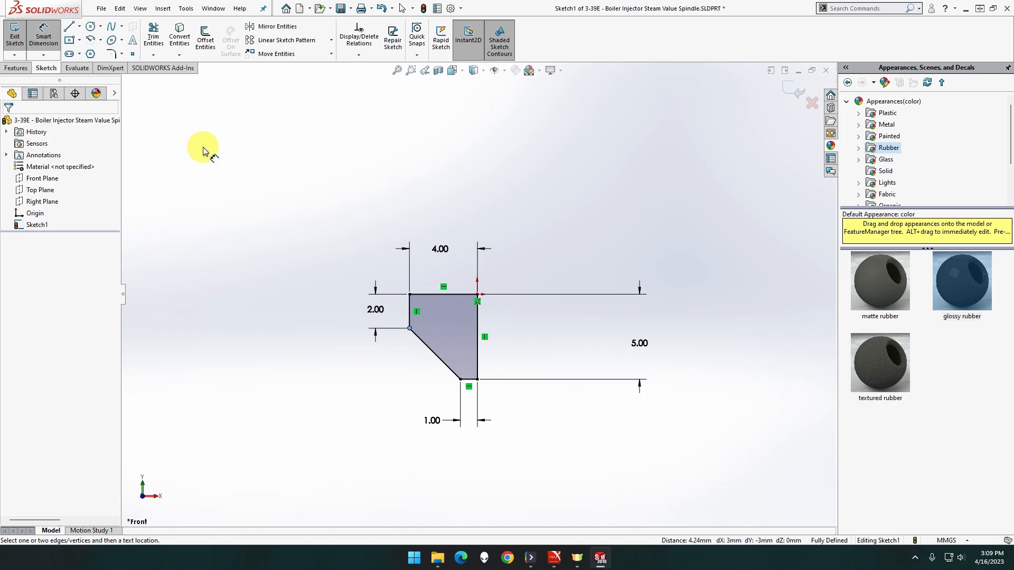
Step: Revolve the profile 360 degrees around its long right vertical edge
click(15, 68)
click(51, 39)
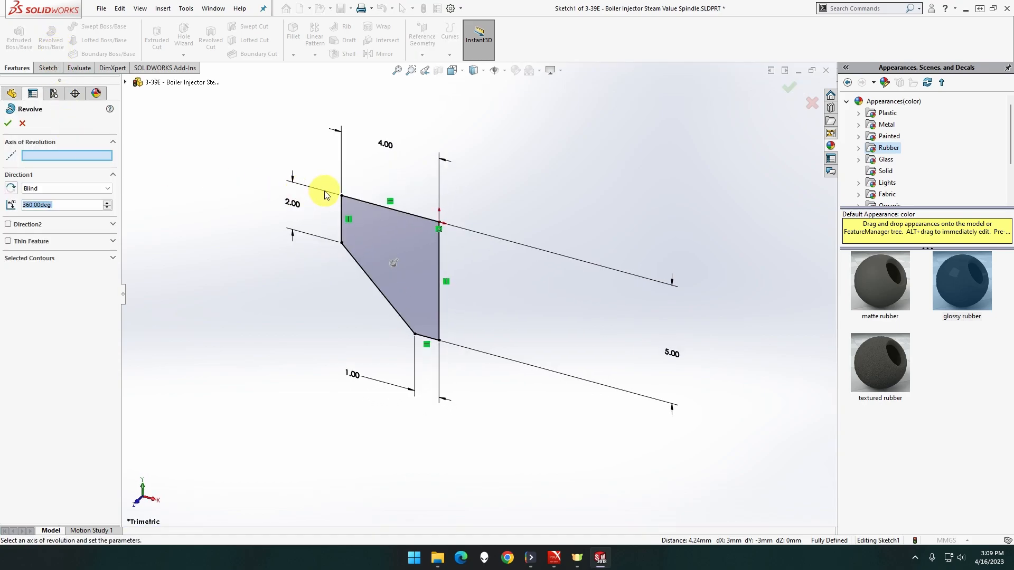
click(439, 259)
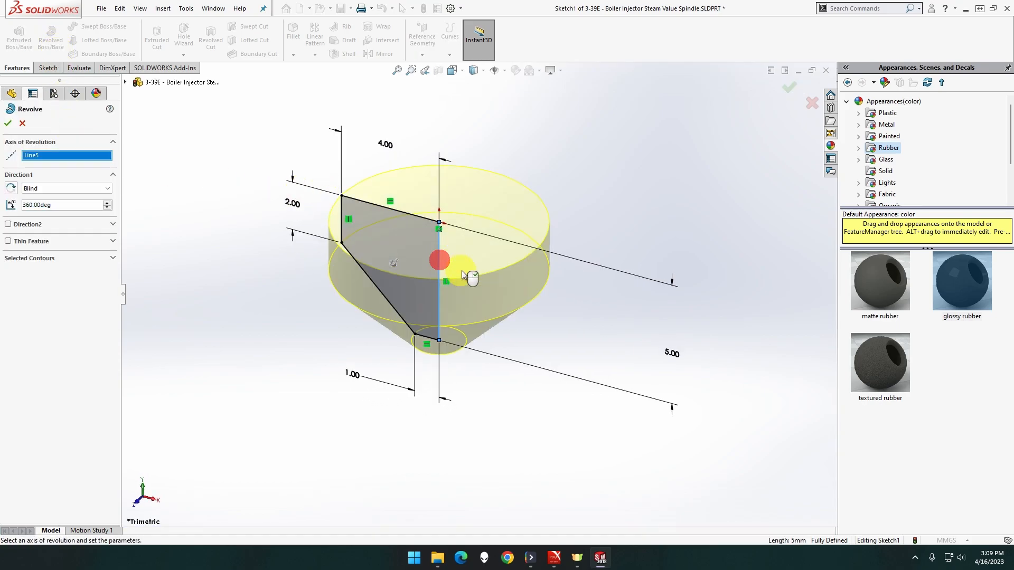
click(8, 123)
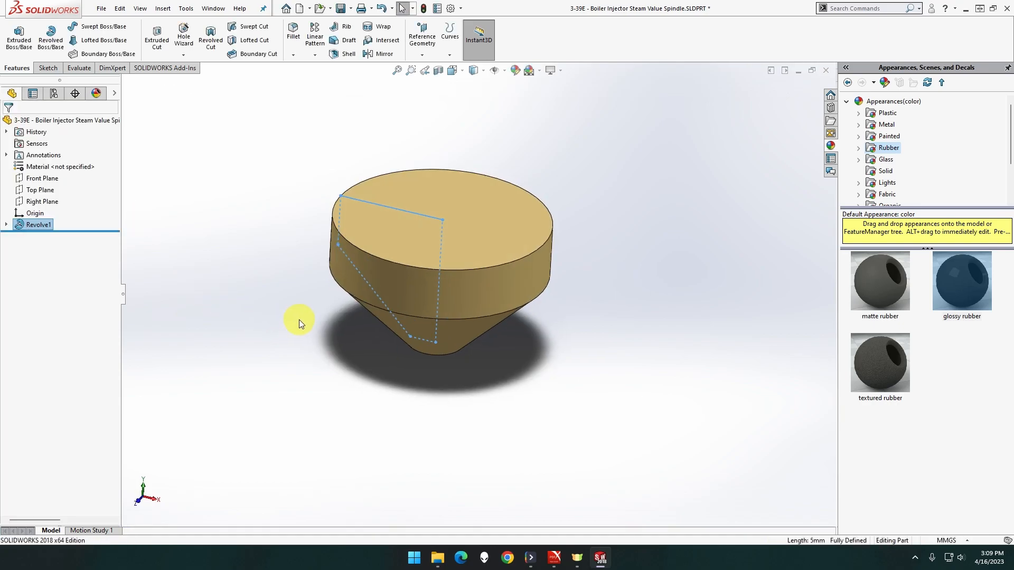
click(297, 320)
Step: Apply the satin finish aluminum appearance from the metal library to the revolved body
click(891, 128)
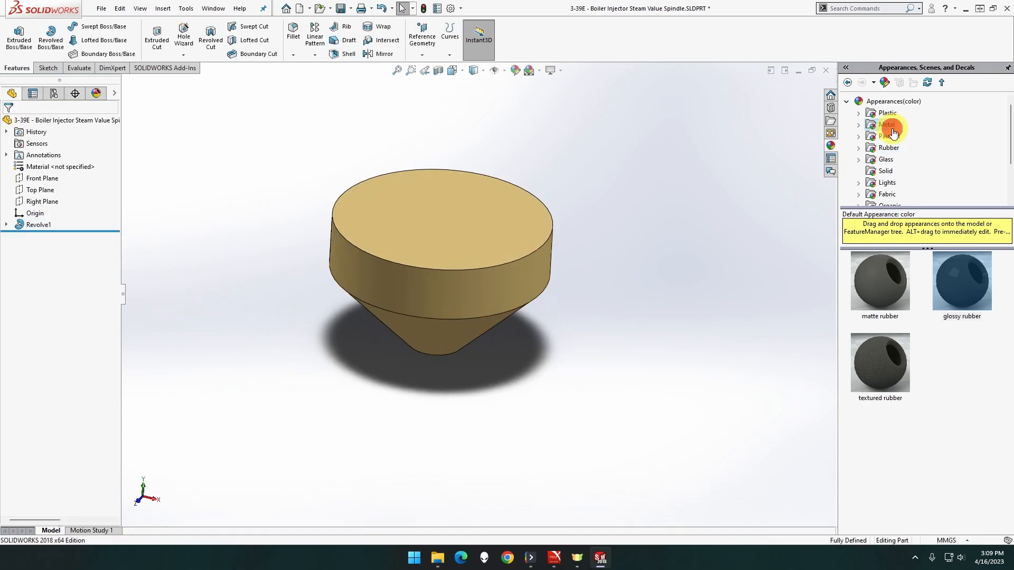
double_click(893, 130)
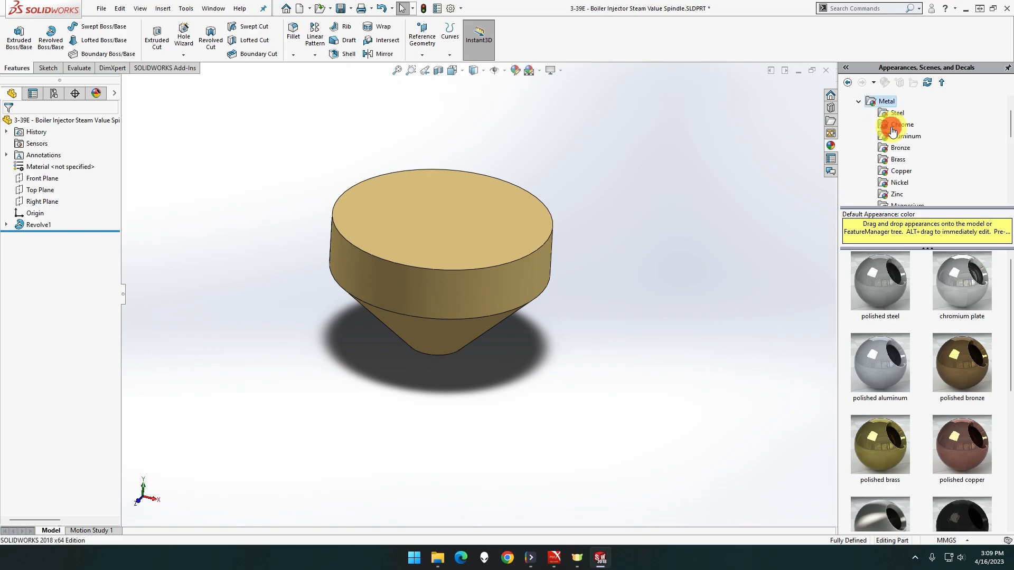
click(905, 136)
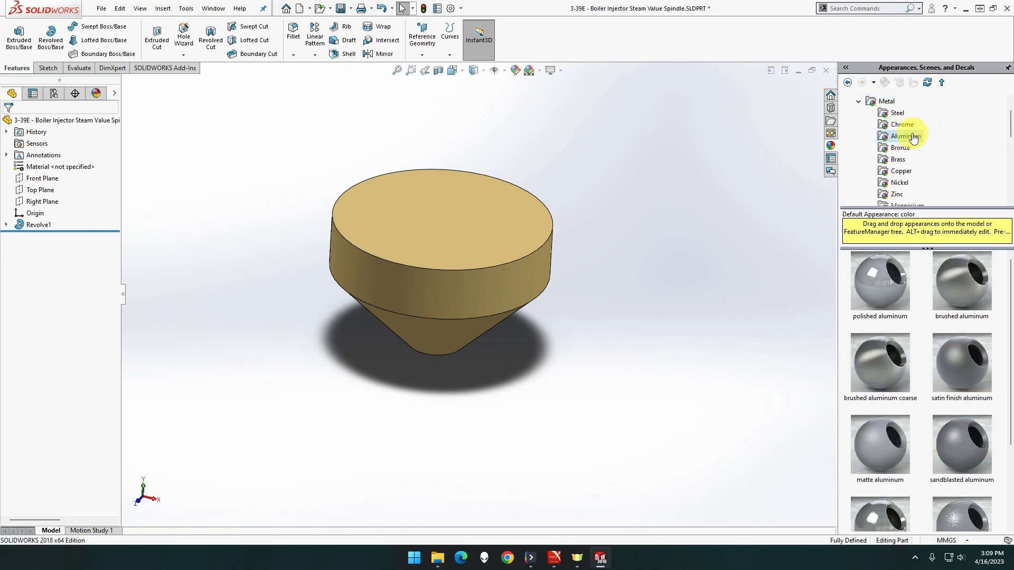
scroll(945, 160, down, 1)
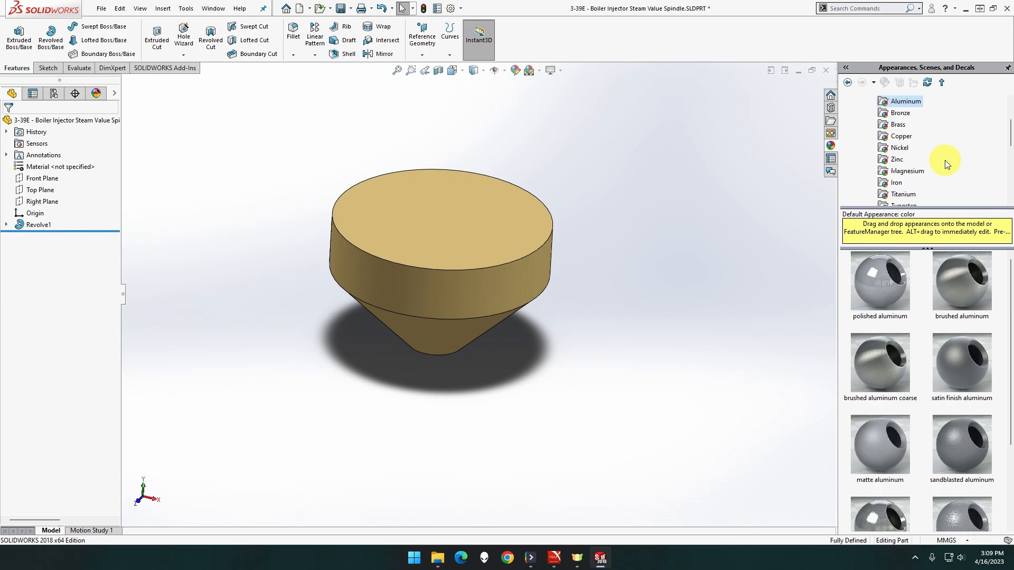
scroll(945, 160, down, 1)
scroll(945, 160, down, 1)
scroll(945, 160, up, 2)
mouse_move(940, 370)
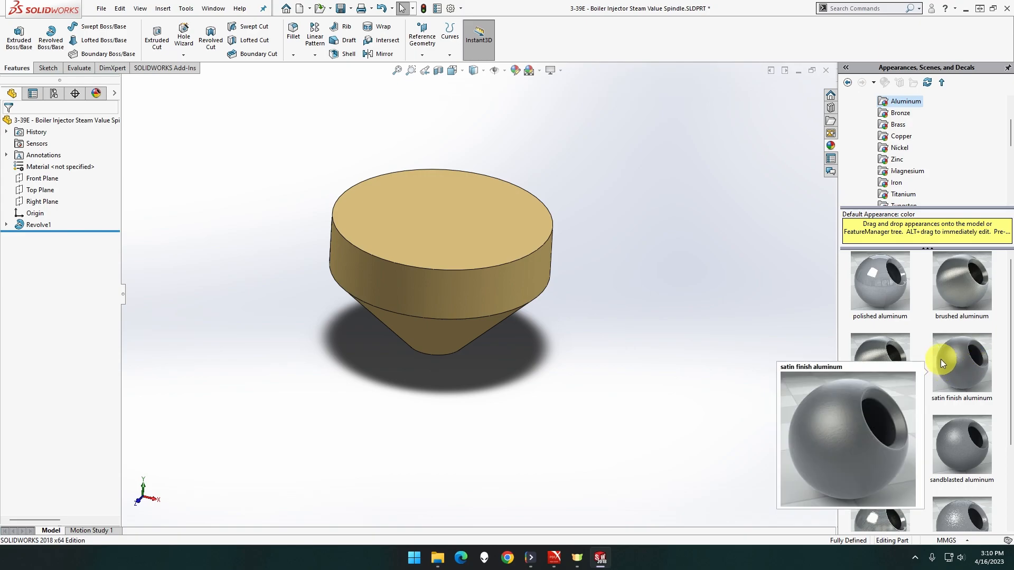
drag(950, 365, 456, 233)
click(471, 234)
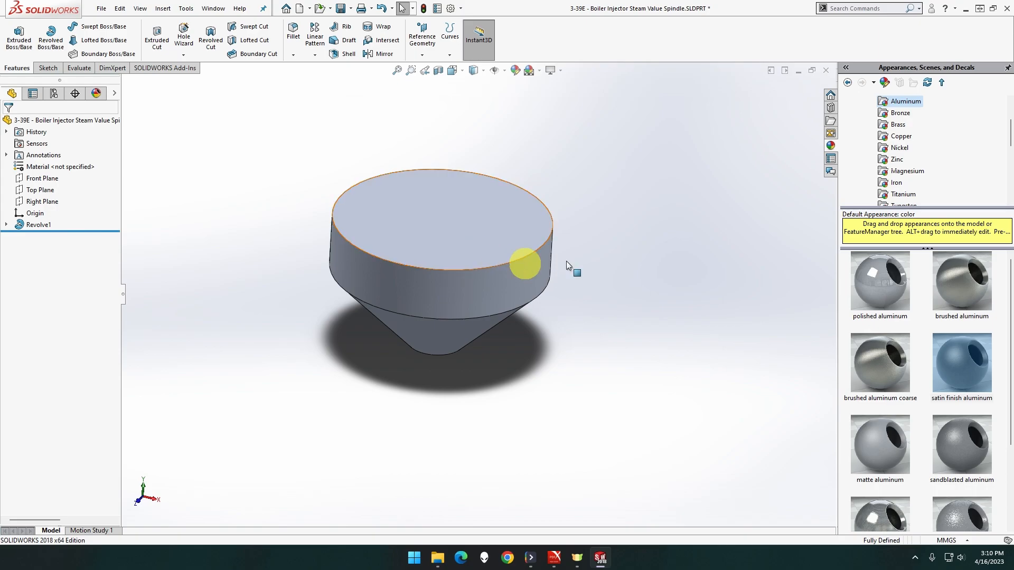
Step: Save the part
mouse_move(594, 256)
middle_down()
mouse_move(597, 278)
mouse_move(587, 277)
mouse_move(590, 260)
middle_up()
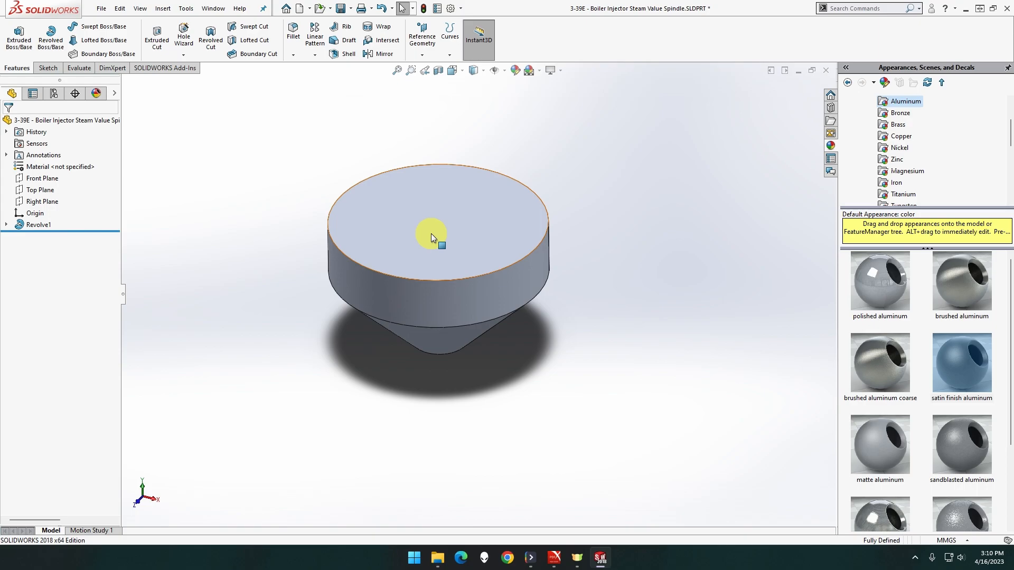
key(ctrl+s)
key(ctrl+s)
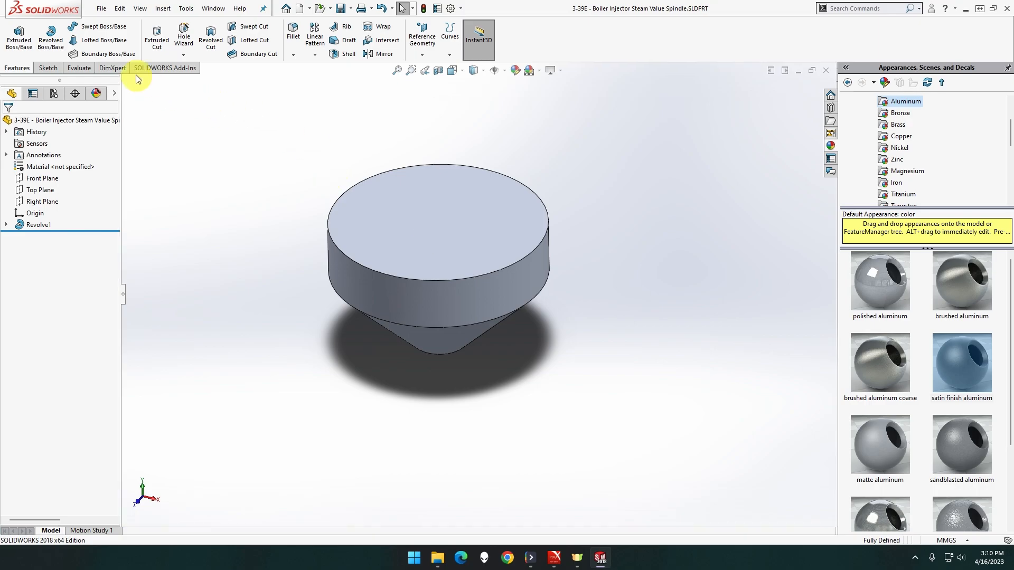
Step: Sketch a circle about 4.7 mm in diameter, centered on the origin, on the revolved body's top face
right_click(445, 220)
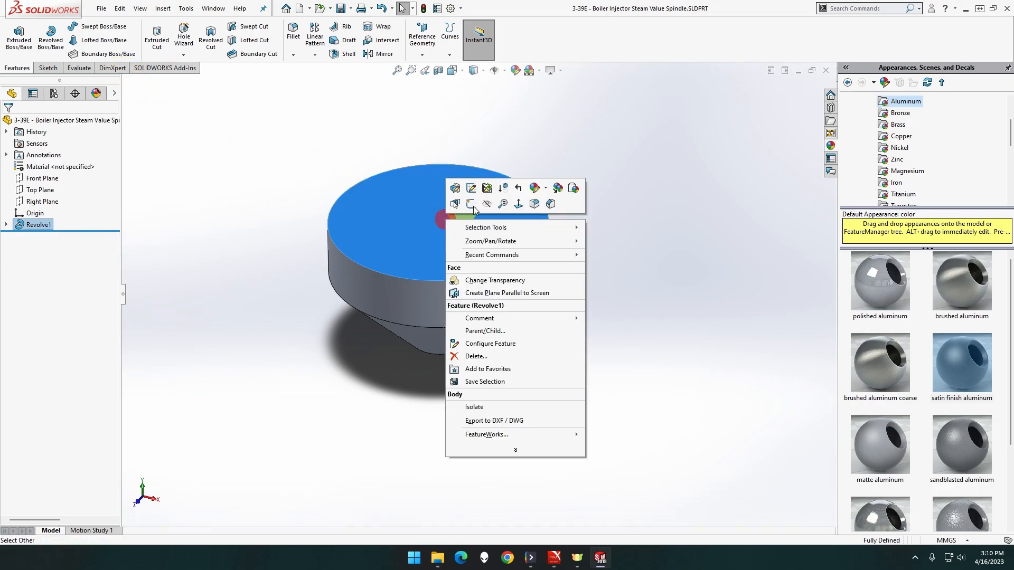
click(469, 205)
click(89, 27)
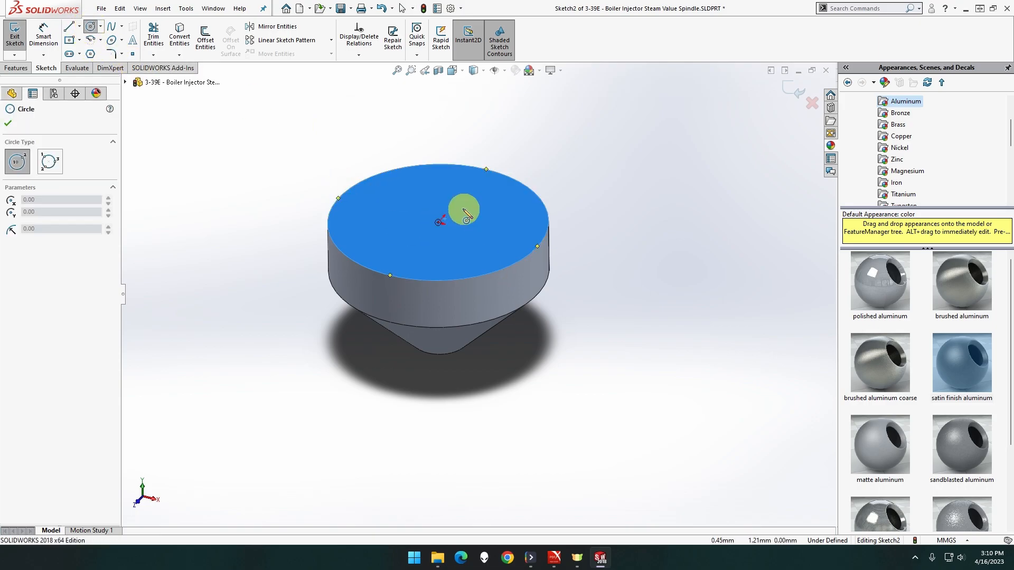
click(438, 222)
click(483, 249)
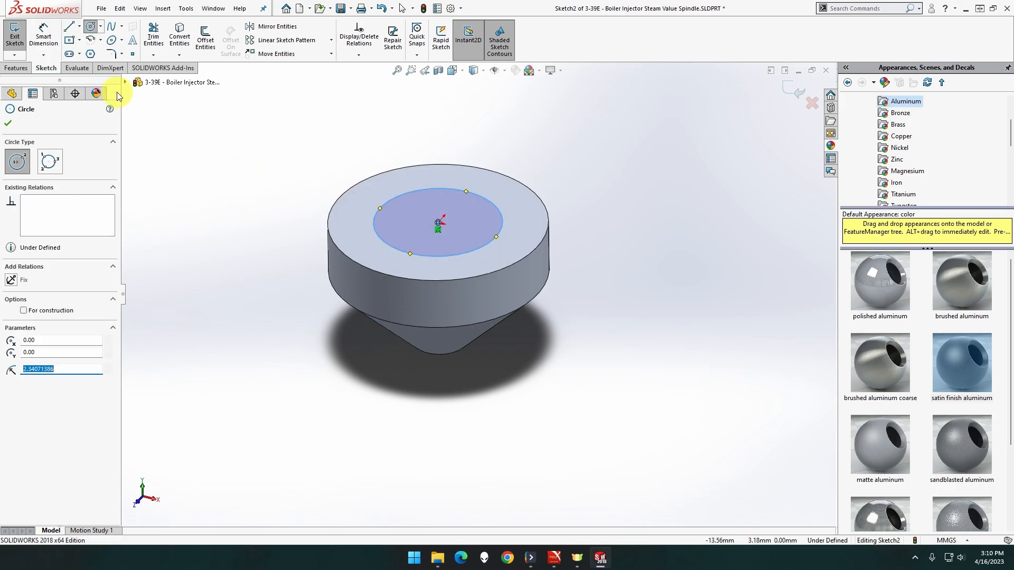
Step: Dimension the circle's diameter on the head's top face as 5 mm
click(48, 40)
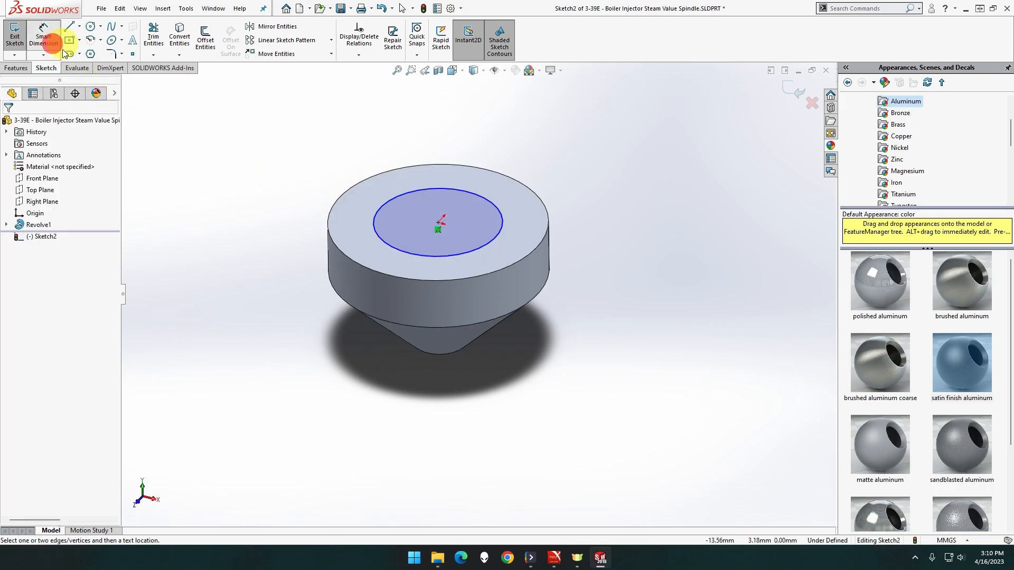
click(385, 202)
click(298, 130)
text(5)
key(Return)
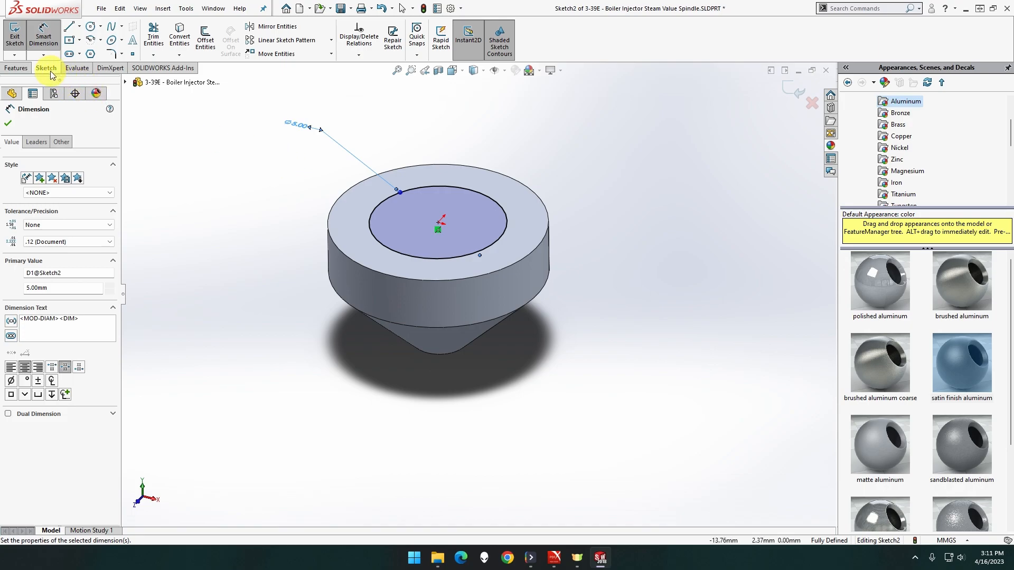
Step: Extrude the 5 mm circle 35 mm upward as a blind boss merged with the head
click(16, 67)
click(16, 37)
text(35)
key(Return)
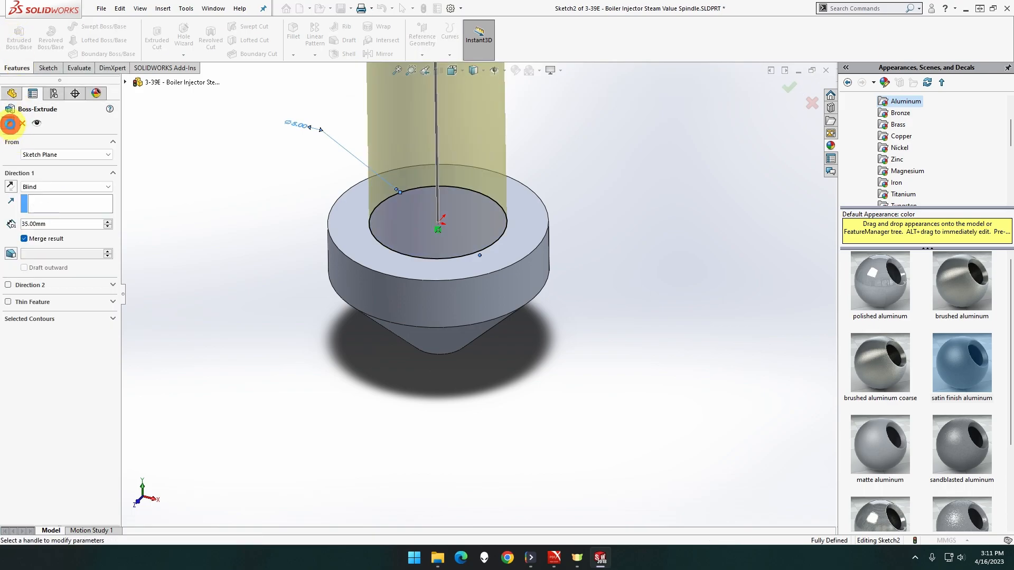
click(10, 126)
click(397, 74)
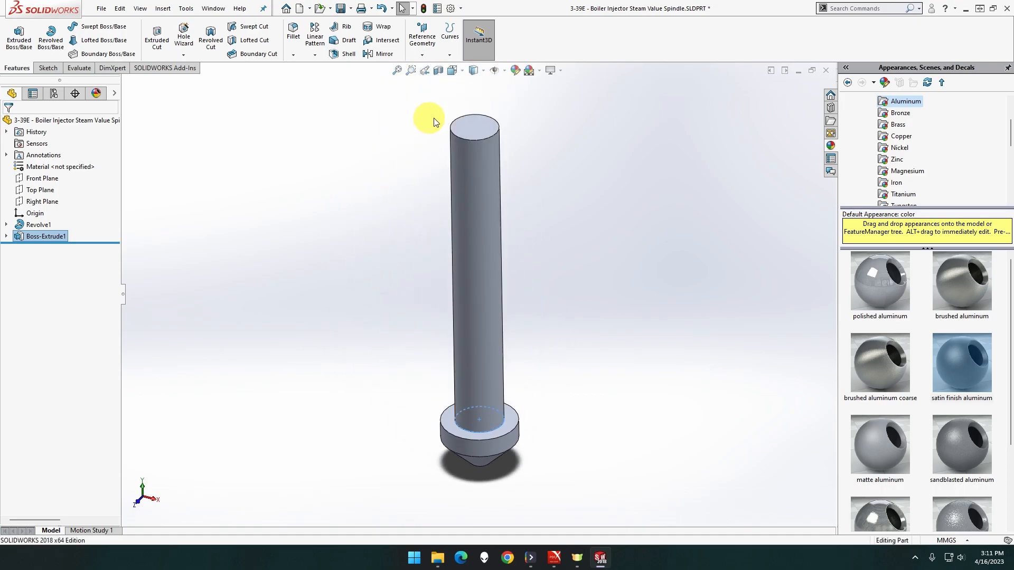
Step: Sketch a circle about 2.8 mm in diameter, centered on the axis, on the top end face of the shaft
click(463, 128)
right_click(463, 127)
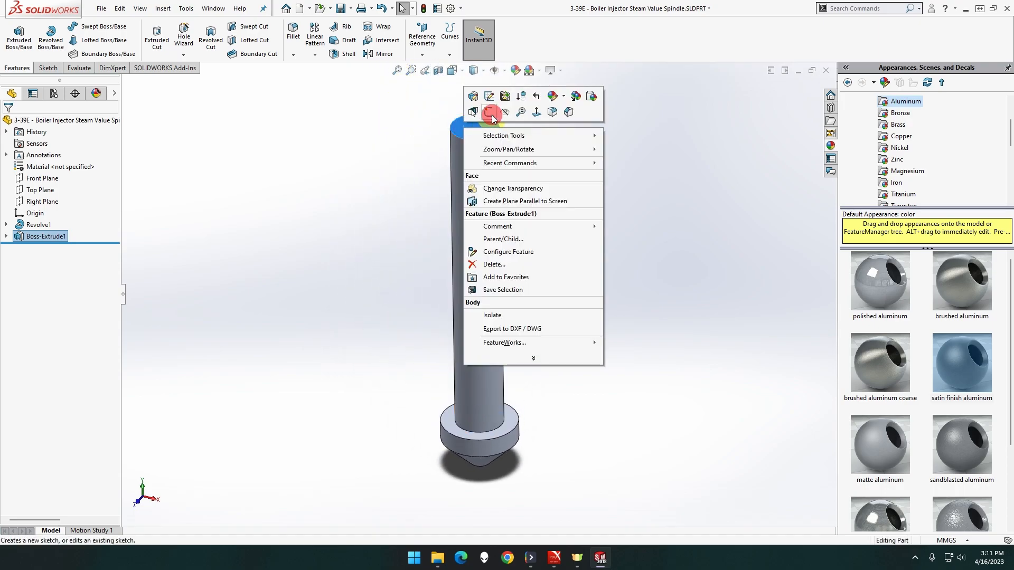
click(493, 112)
click(90, 26)
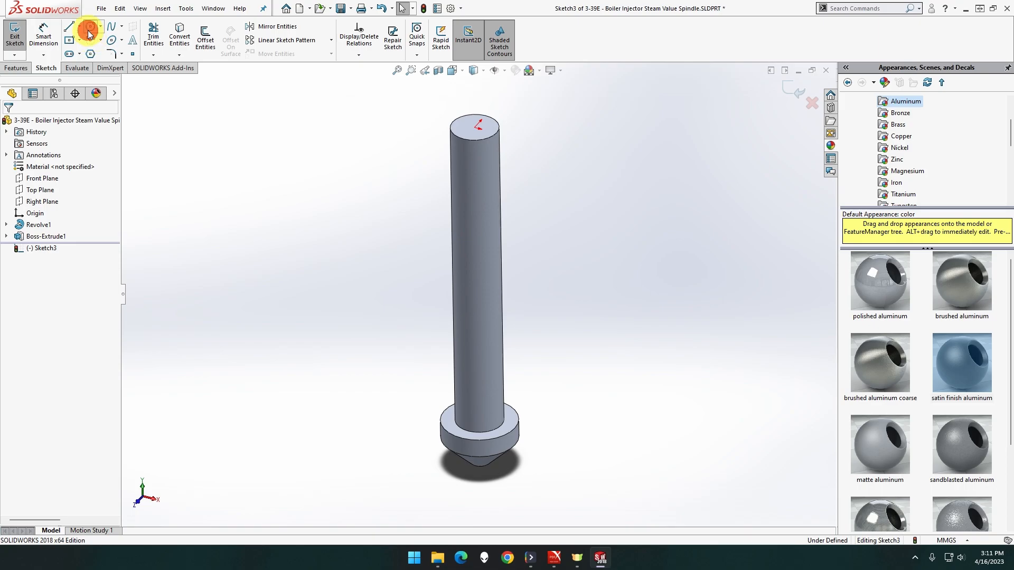
click(474, 127)
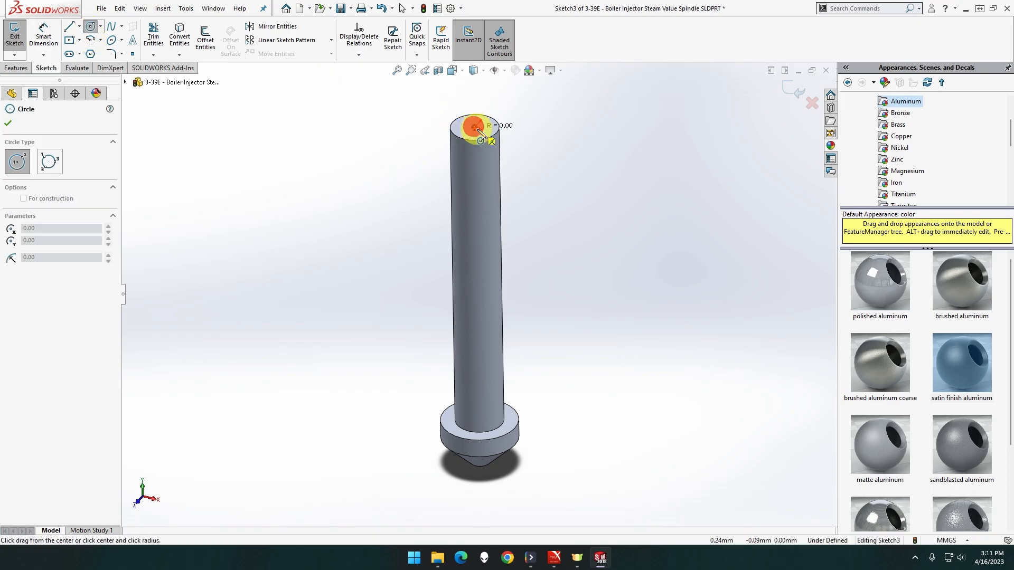
click(483, 135)
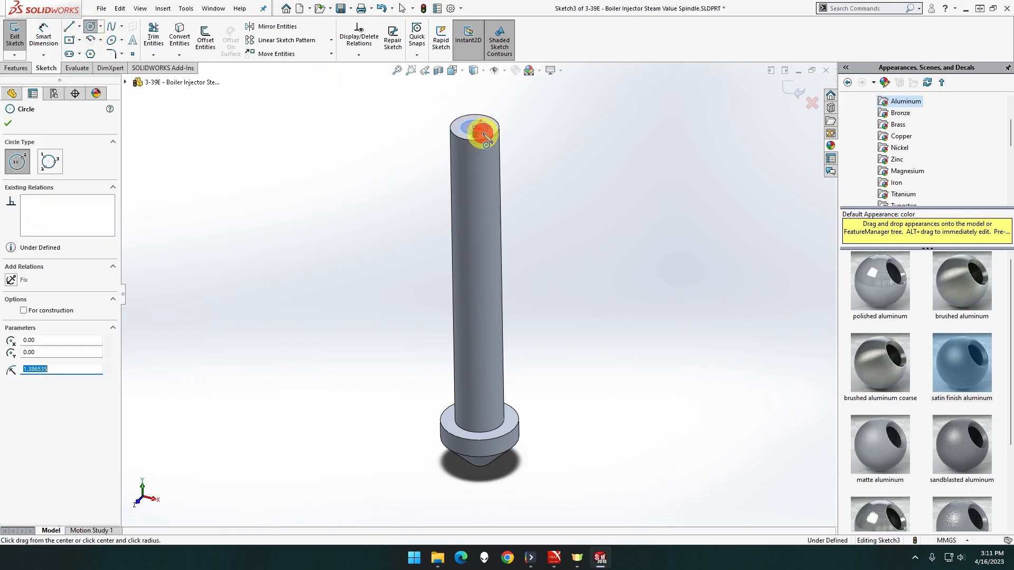
Step: Dimension the circle on the shaft's end face and set its diameter to 4 mm
click(44, 33)
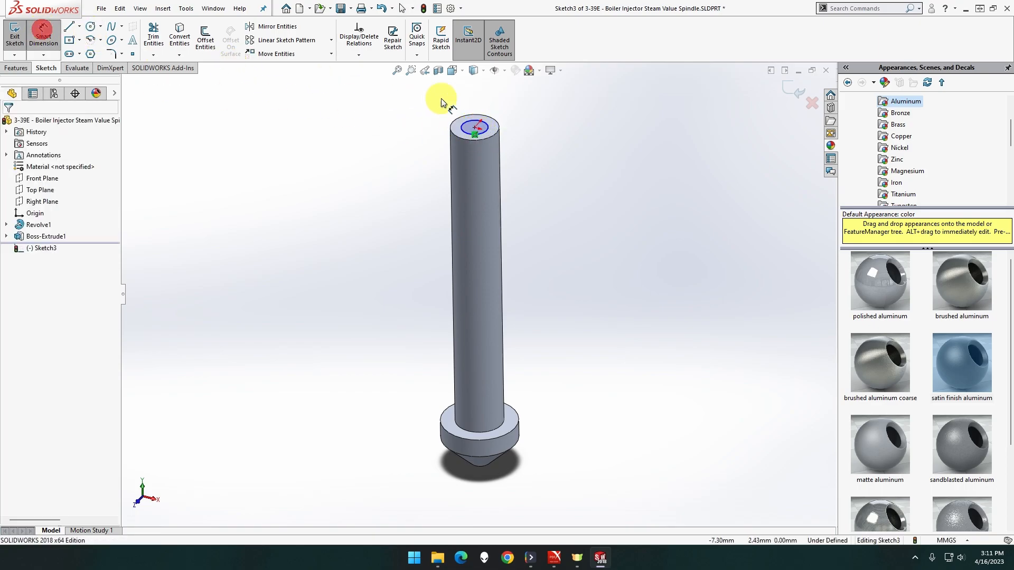
click(484, 131)
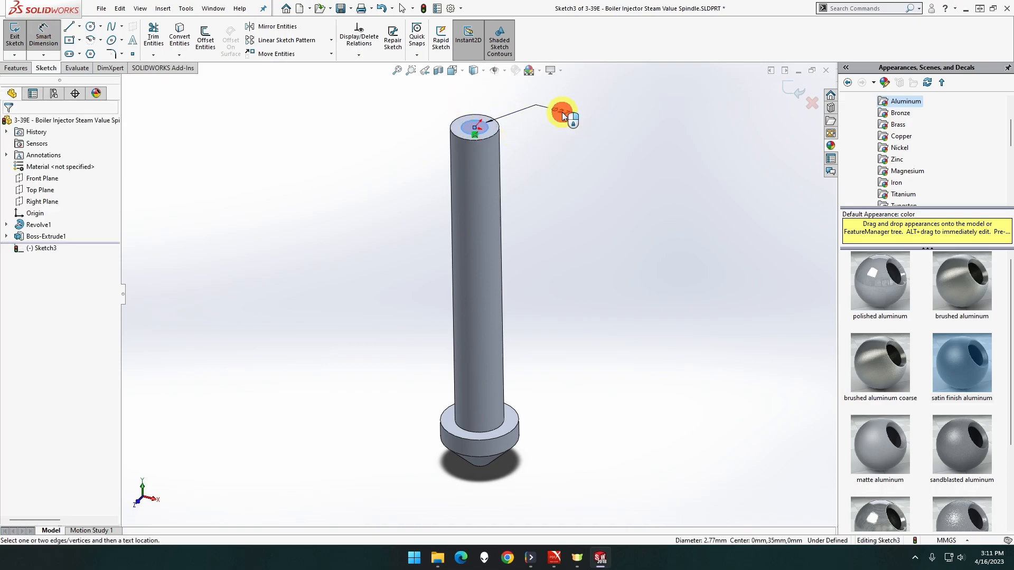
click(562, 111)
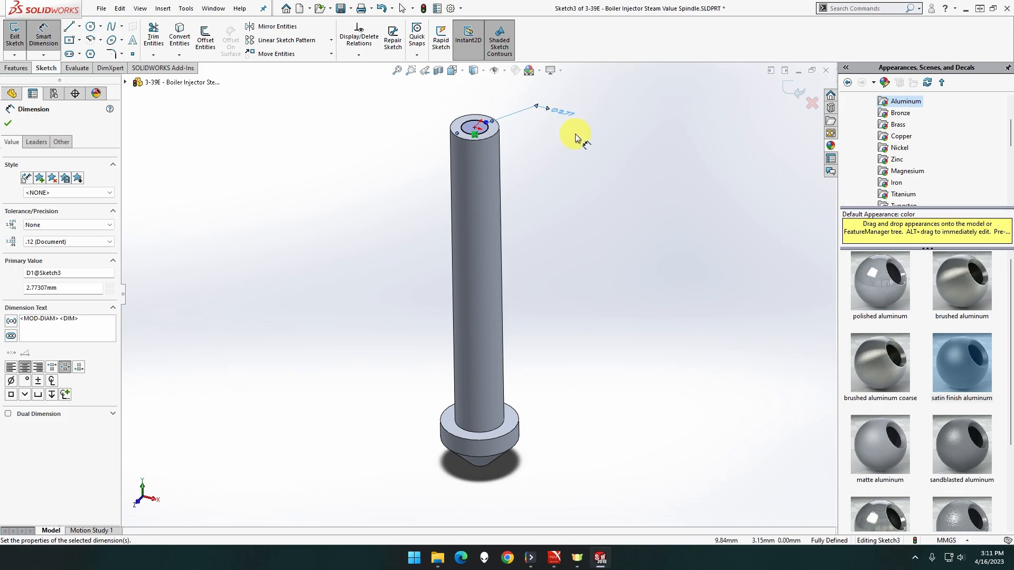
click(64, 289)
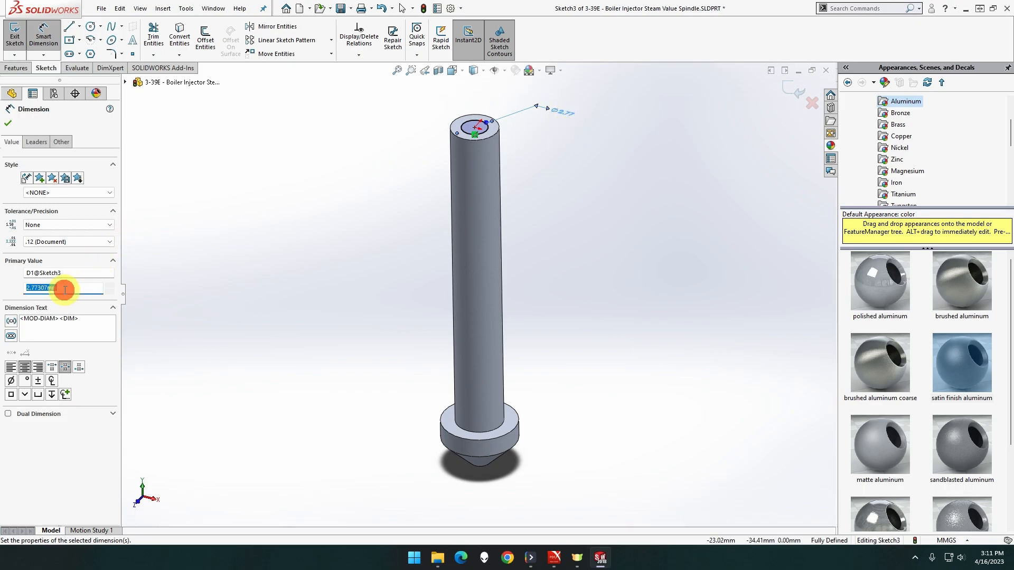
text(4)
key(Return)
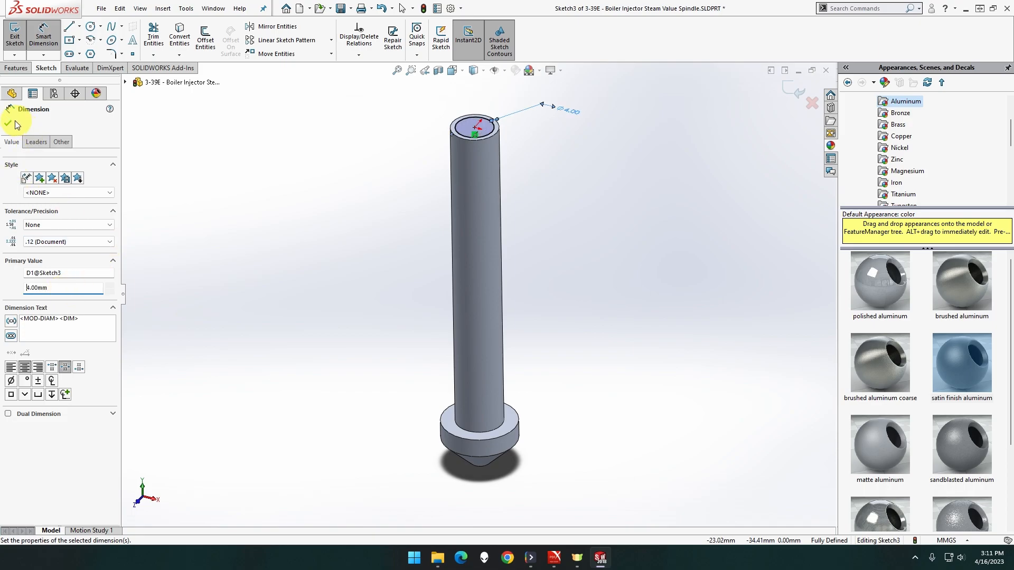
Step: Extrude the 4 mm circle 7 mm upward as a blind boss merged with the shaft
click(16, 67)
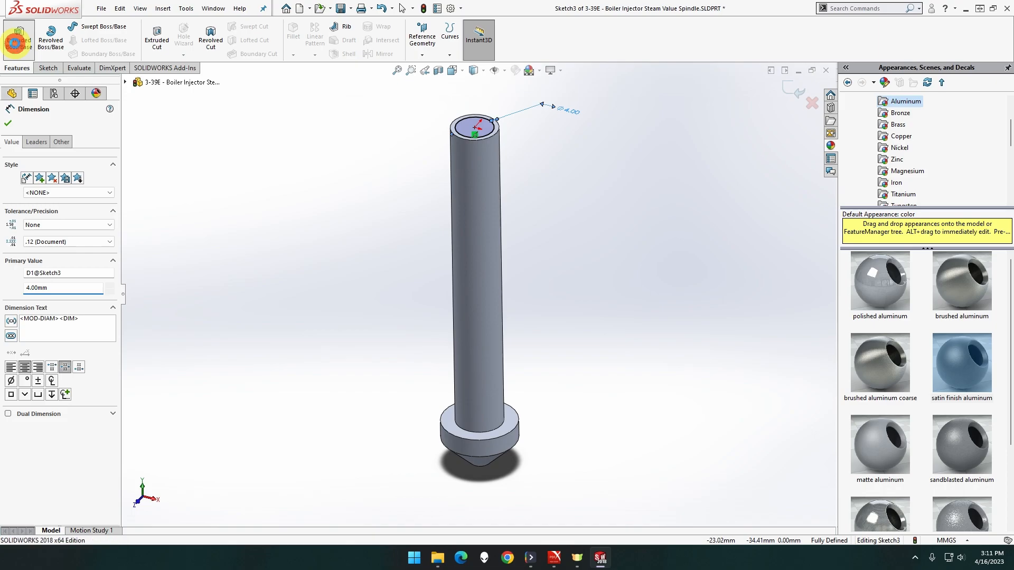
click(15, 42)
text(7)
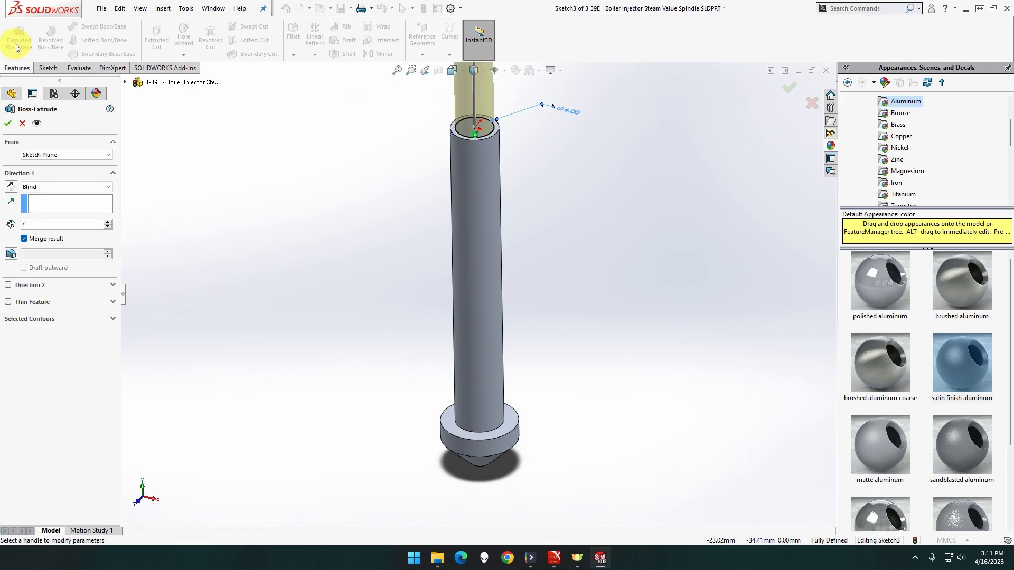
key(Return)
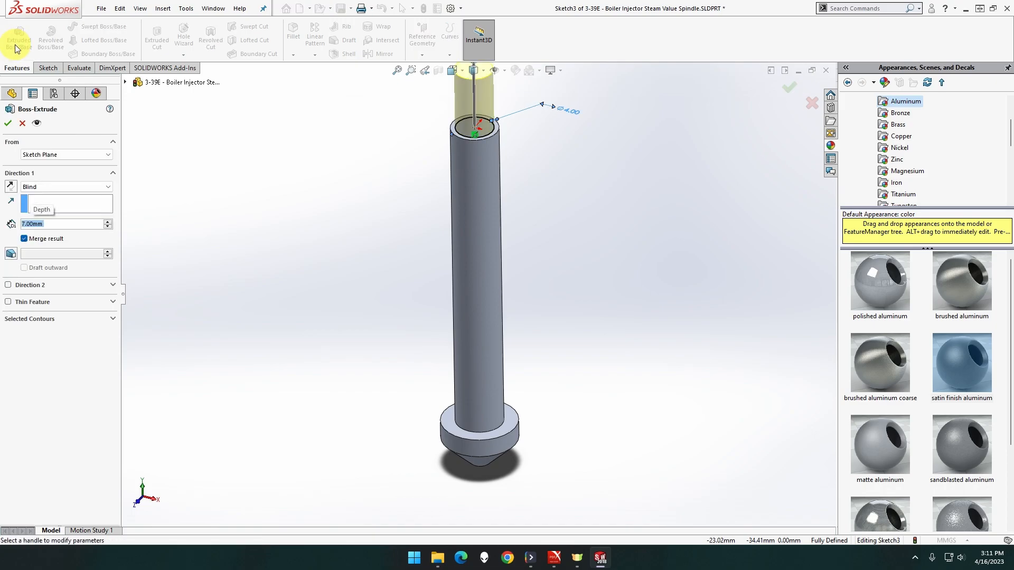
click(8, 124)
click(322, 234)
click(484, 265)
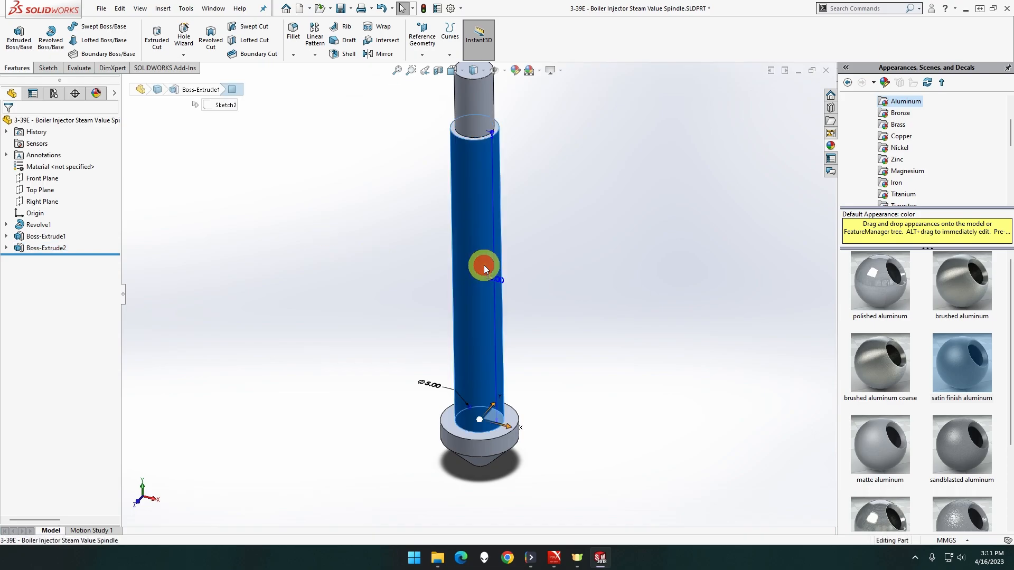
middle_drag(551, 289, 520, 291)
drag(502, 281, 554, 293)
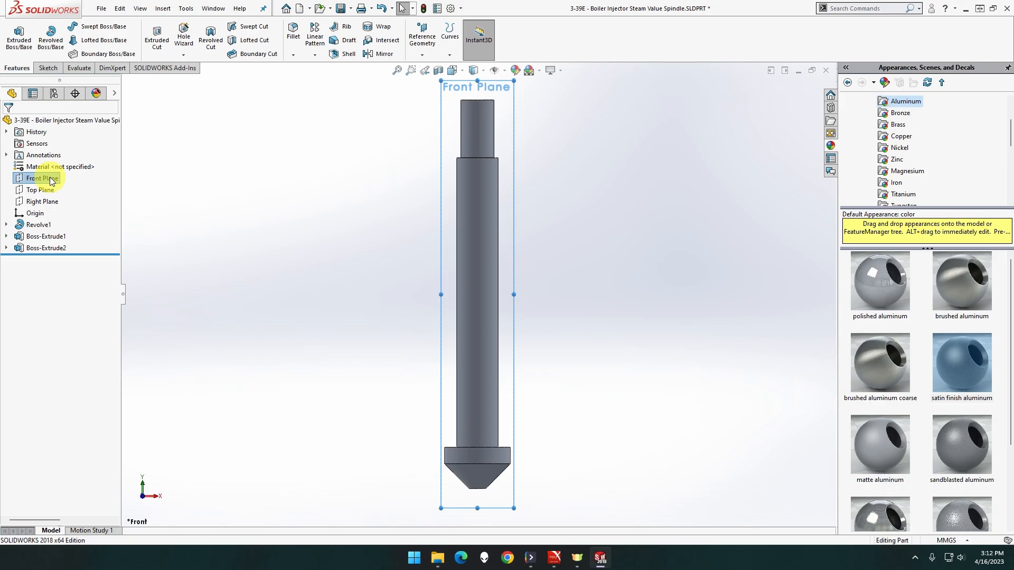
Step: Sketch a vertical centerline through the origin on the Front Plane, from about 9 mm below the origin to about 2 mm above the spindle's top
right_click(52, 181)
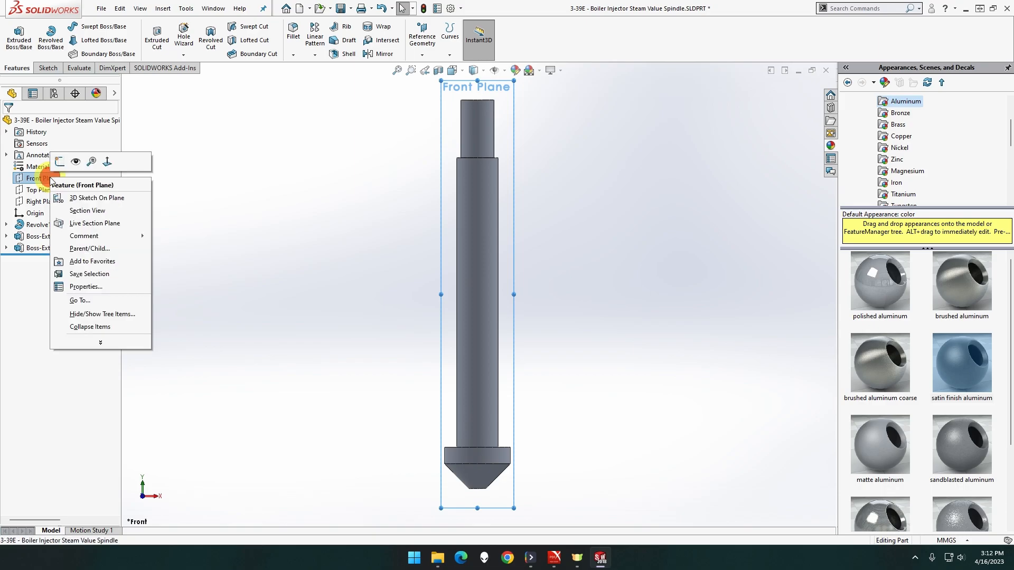
click(60, 167)
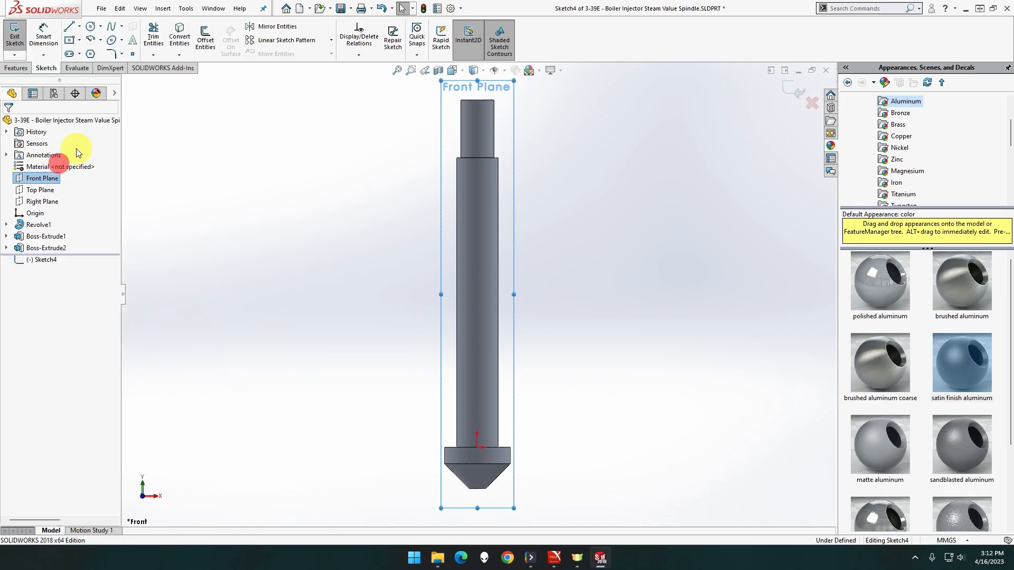
click(79, 26)
click(75, 53)
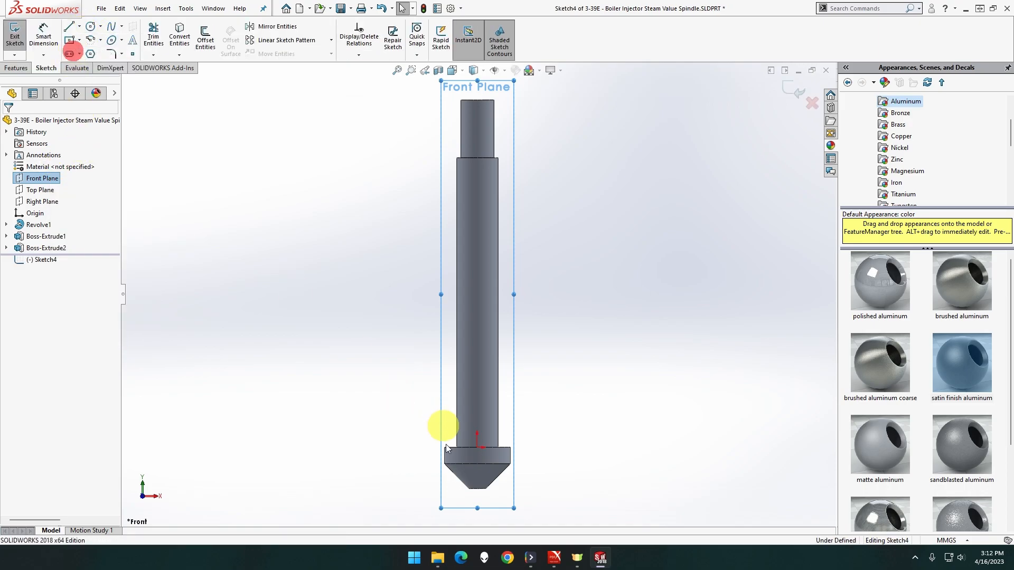
click(478, 519)
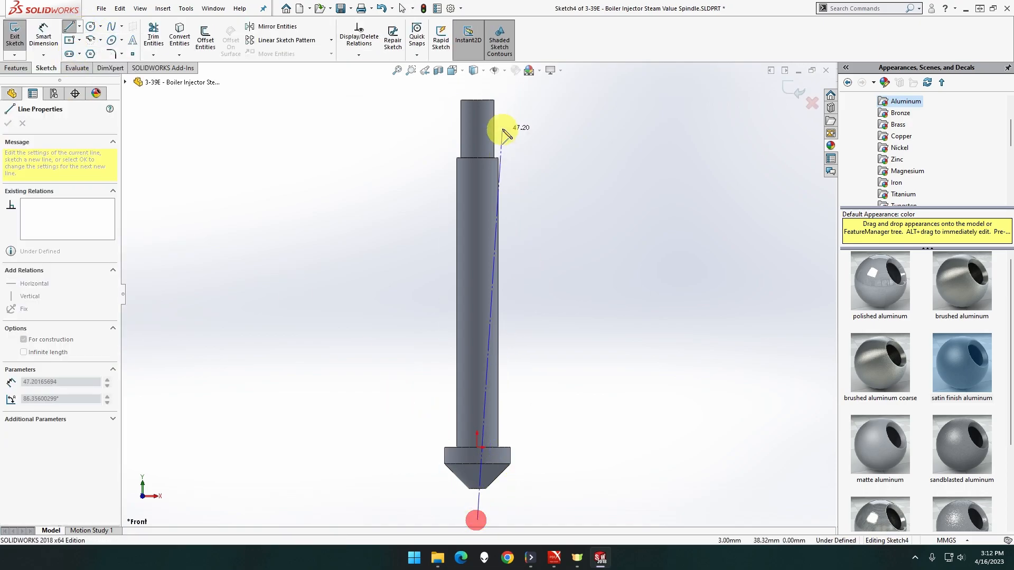
click(477, 83)
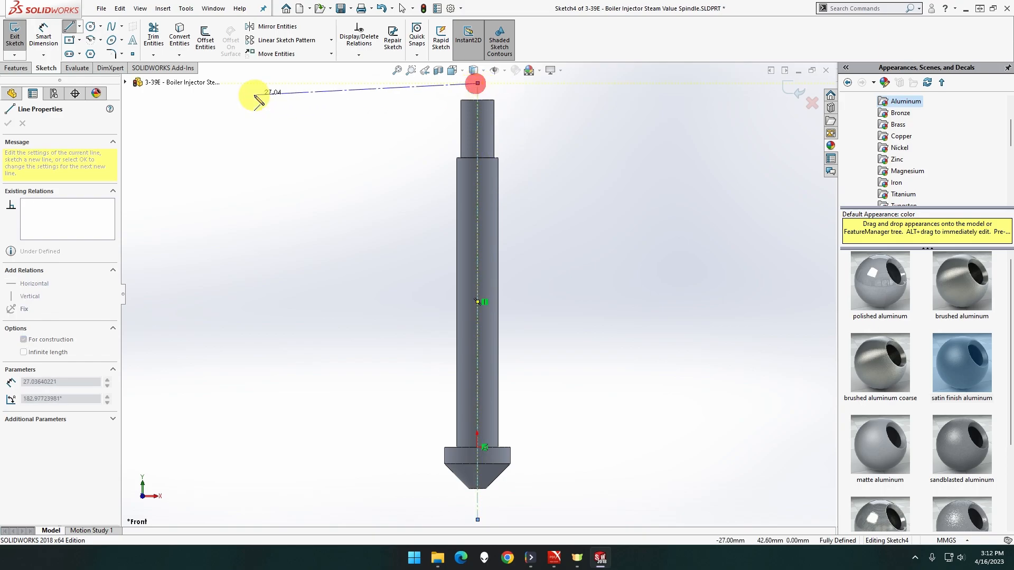
click(68, 26)
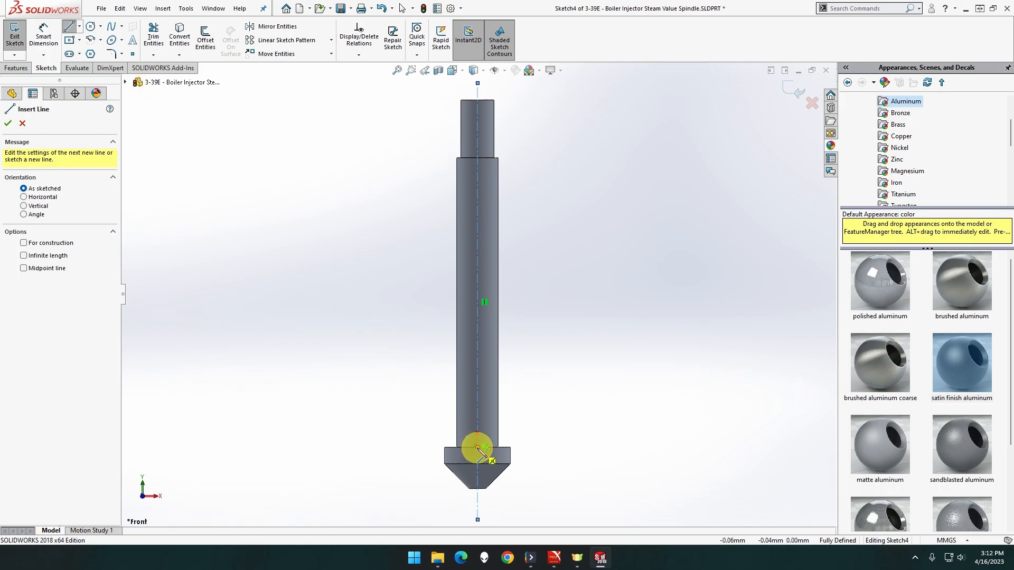
key(Escape)
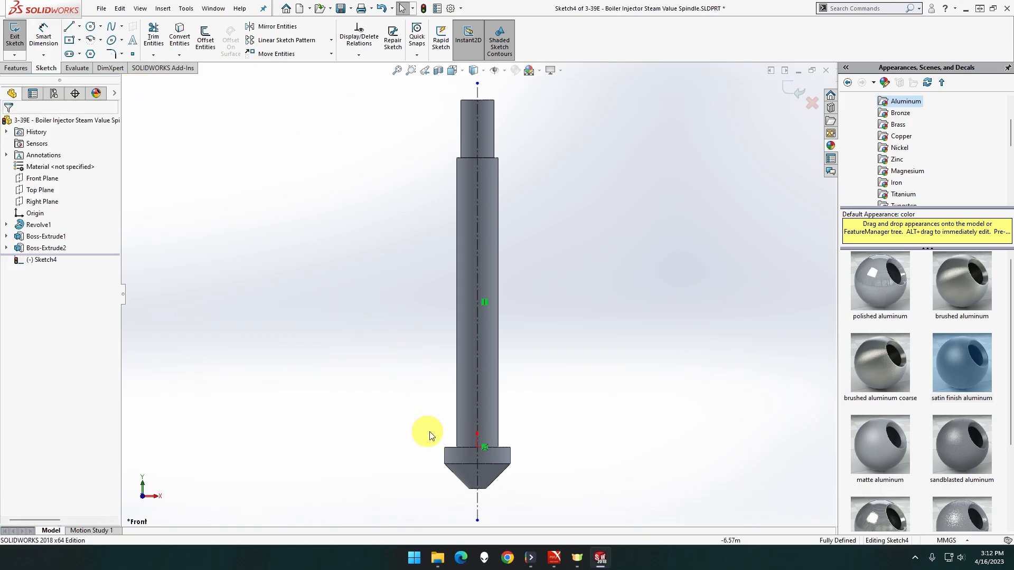
Step: Add a vertical relation between the origin and the centerline's lower endpoint
click(477, 448)
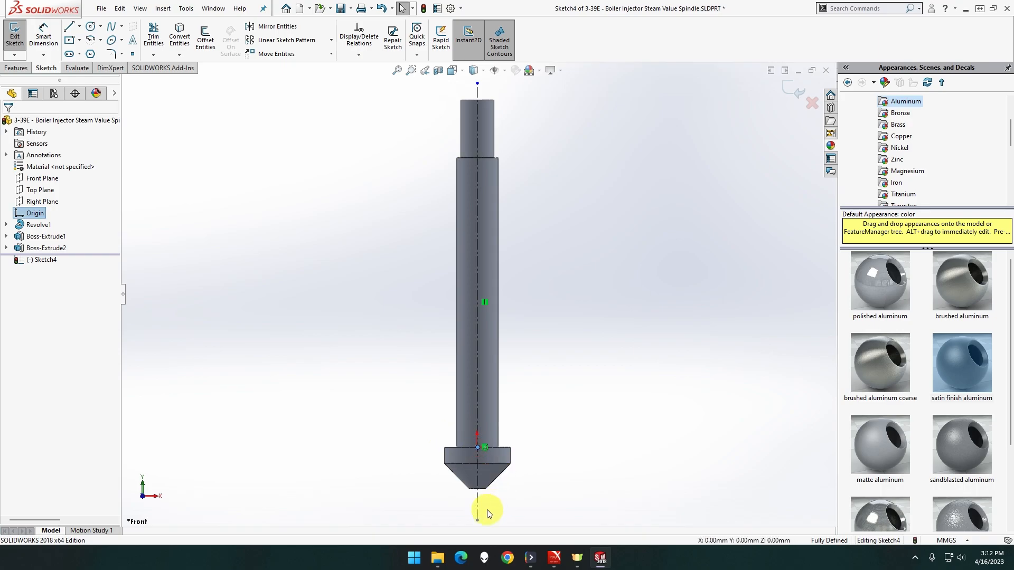
ctrl+click(477, 520)
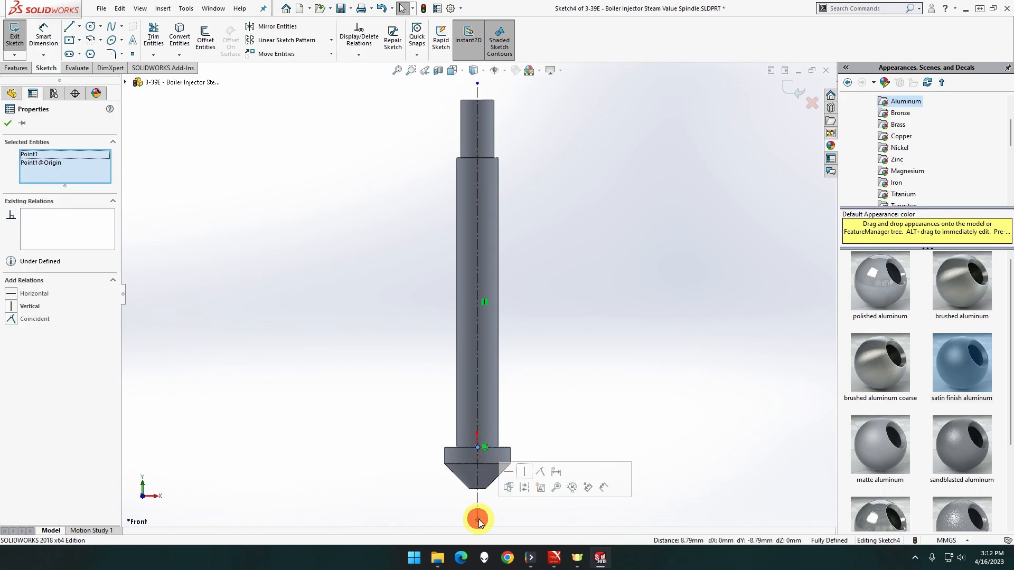
click(525, 472)
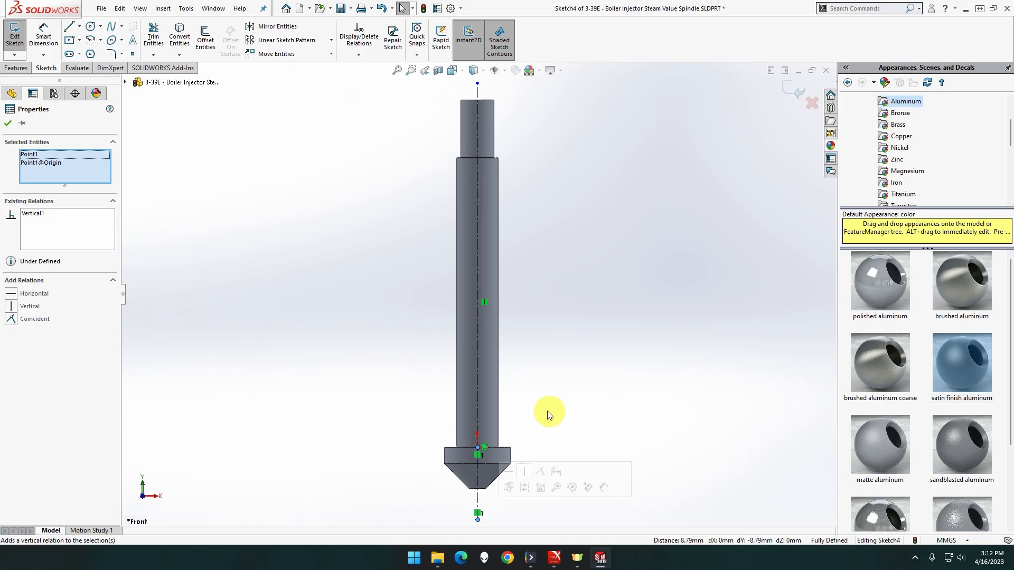
Step: Dimension the vertical gap between the centerline's upper endpoint and the spindle's top edge as 5 mm
click(45, 54)
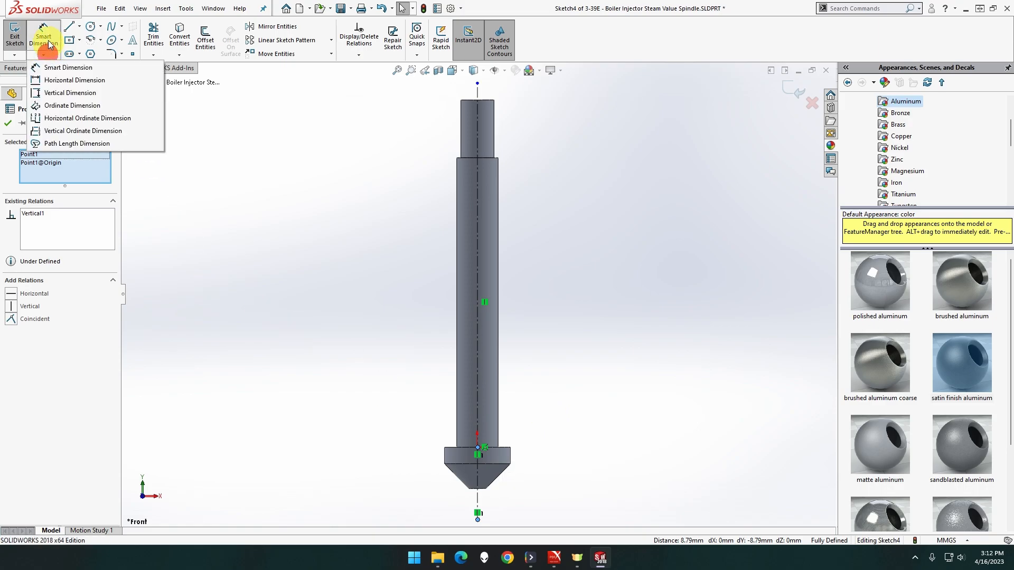
click(43, 38)
click(478, 83)
click(495, 102)
click(590, 97)
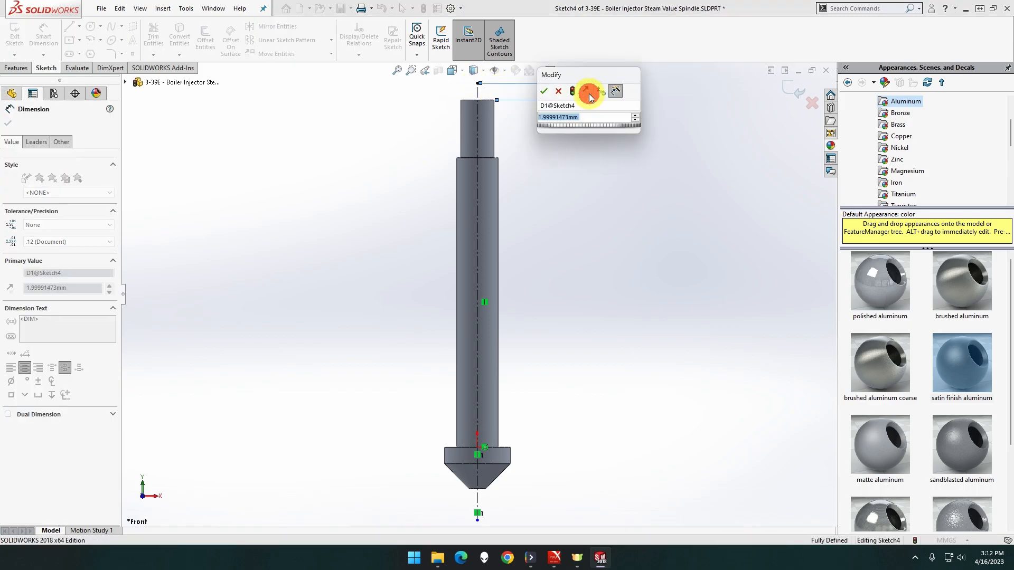
text(5)
key(Return)
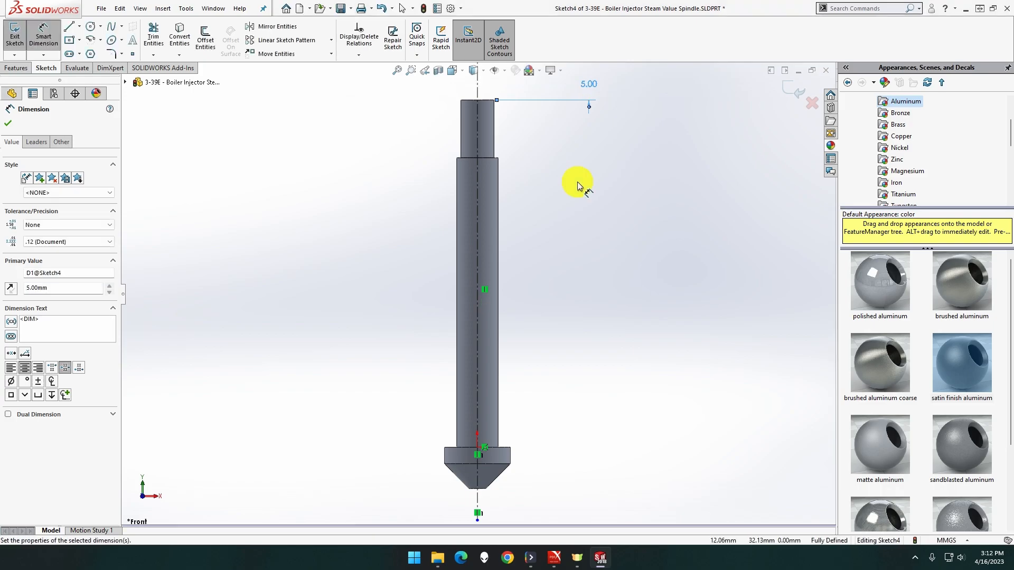
Step: Set the gap between the centerline's upper endpoint and the spindle's top to 2 mm
click(586, 85)
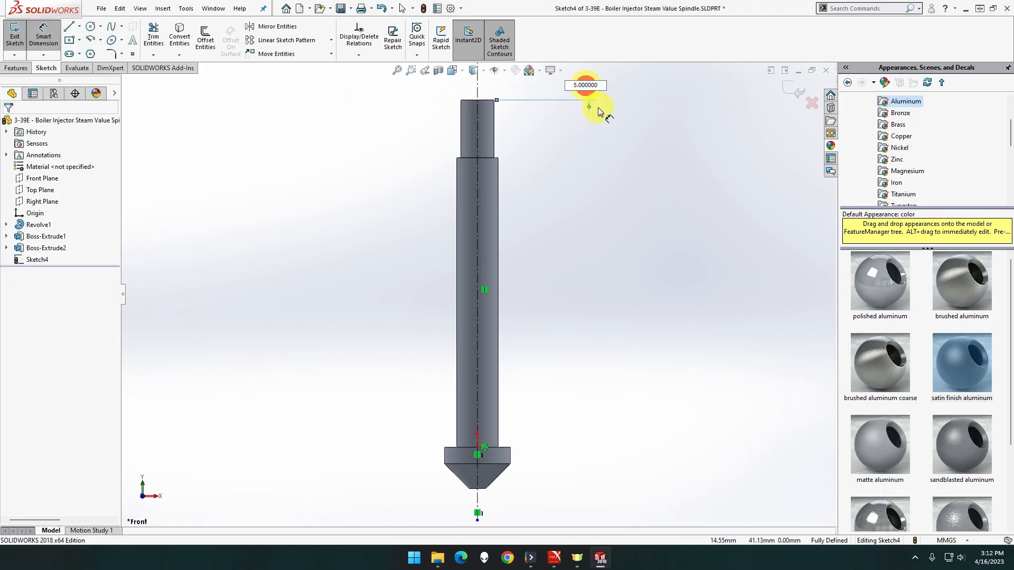
click(585, 99)
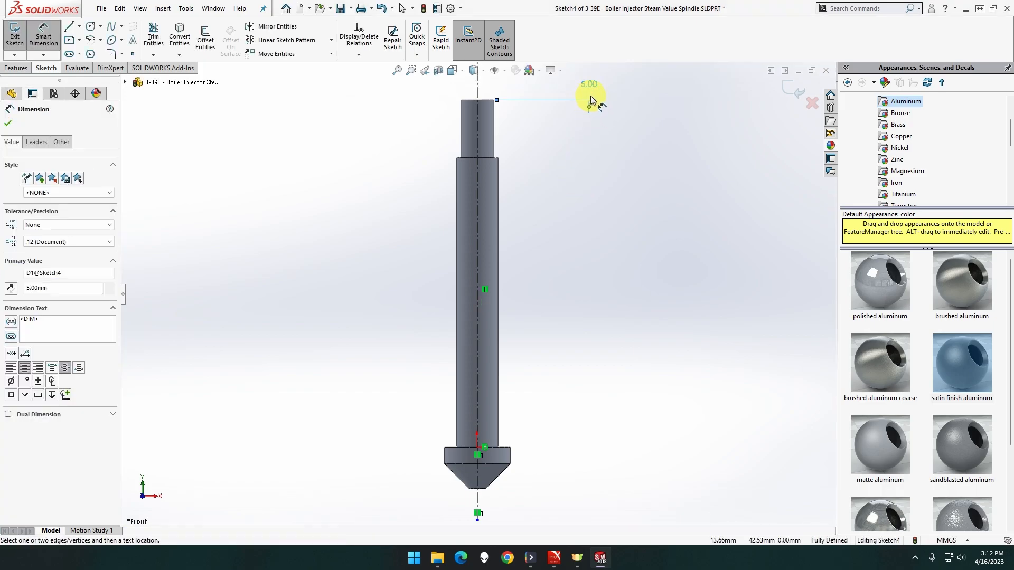
double_click(591, 90)
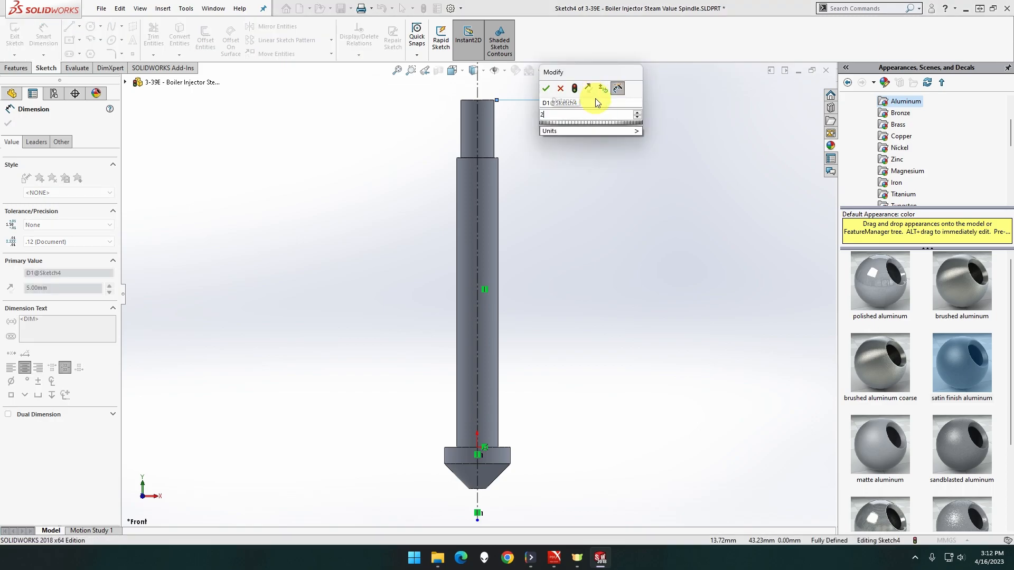
key(Return)
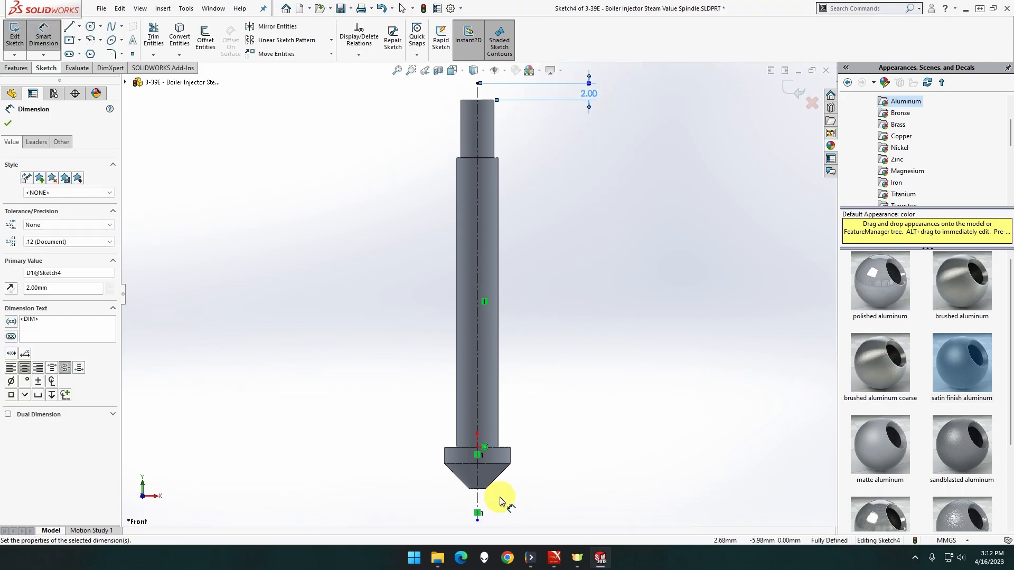
Step: Dimension the centerline's lower endpoint 2 mm below the head's tip and finish the sketch
click(477, 522)
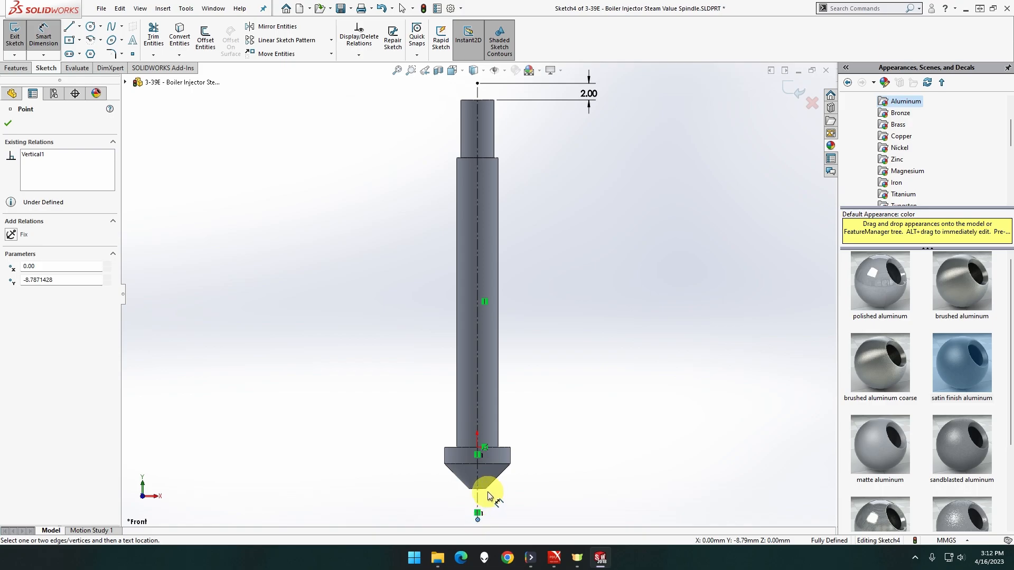
click(485, 490)
click(540, 502)
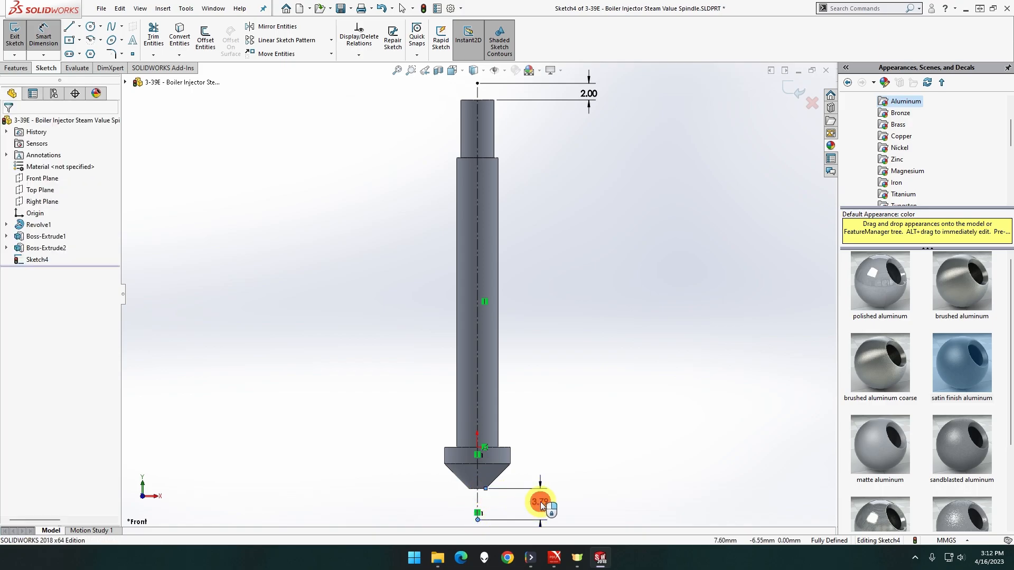
text(2)
key(Return)
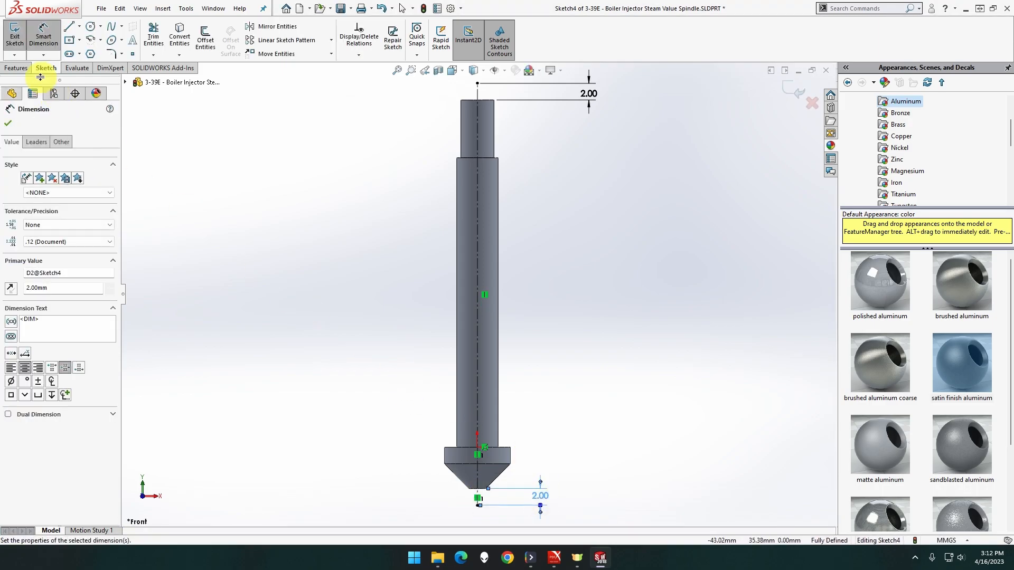
click(9, 124)
click(26, 38)
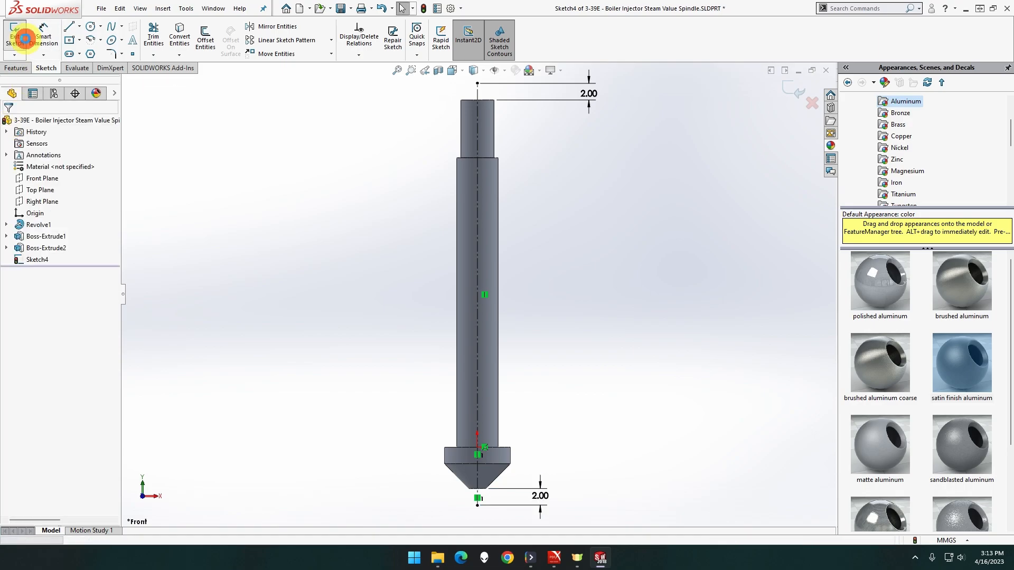
Step: Start a Thread feature for the spindle's upper 4 mm section using the Metric Tap size M4x0.7
middle_drag(373, 190, 362, 244)
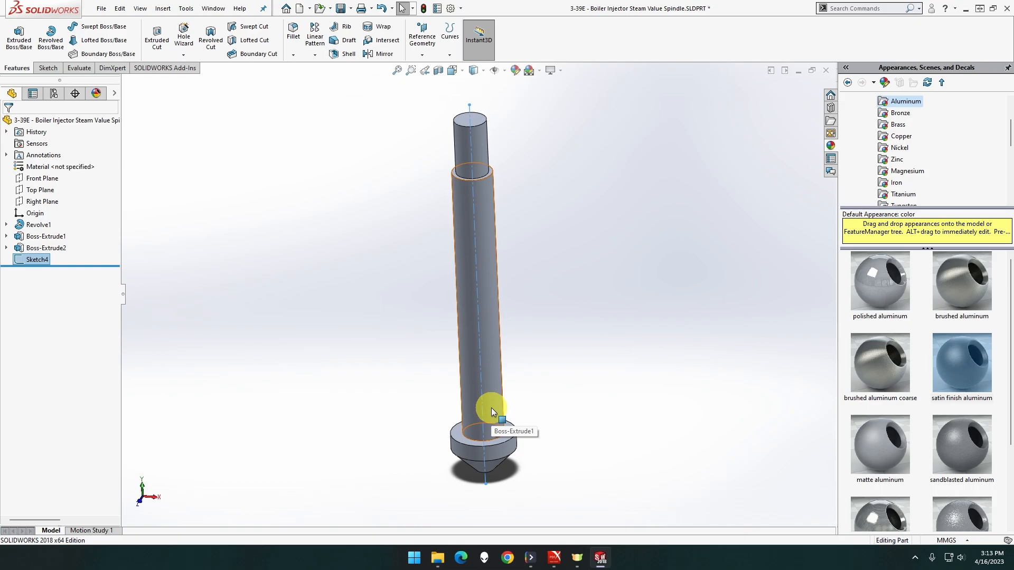
scroll(500, 237, down, 3)
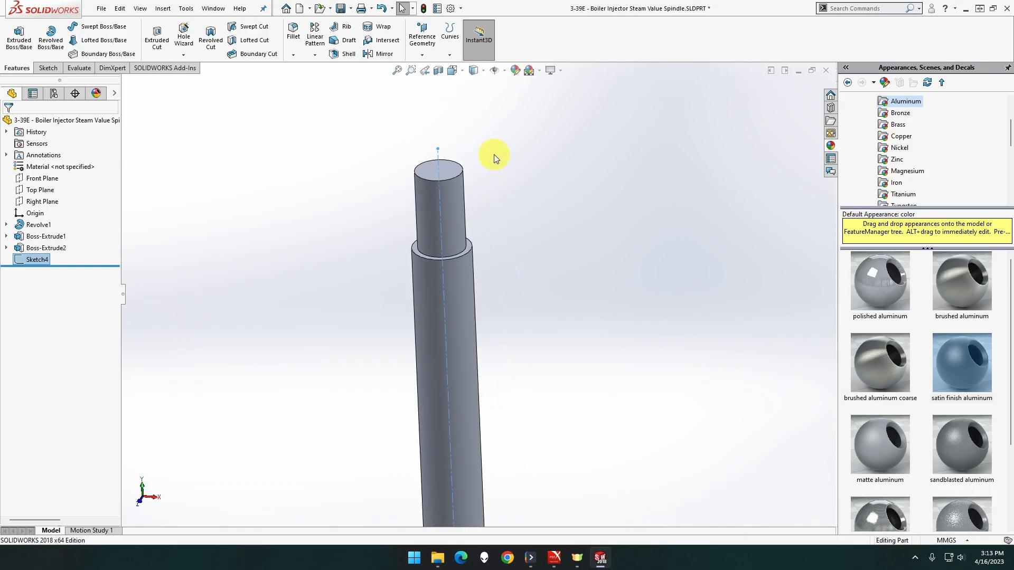
click(183, 55)
click(200, 94)
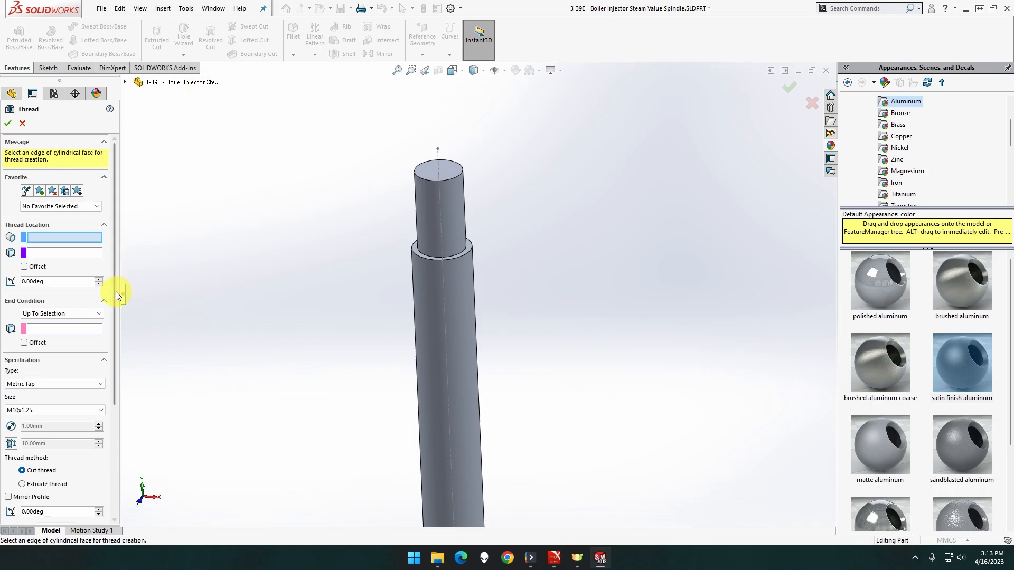
click(86, 412)
scroll(69, 379, down, 3)
scroll(70, 380, down, 3)
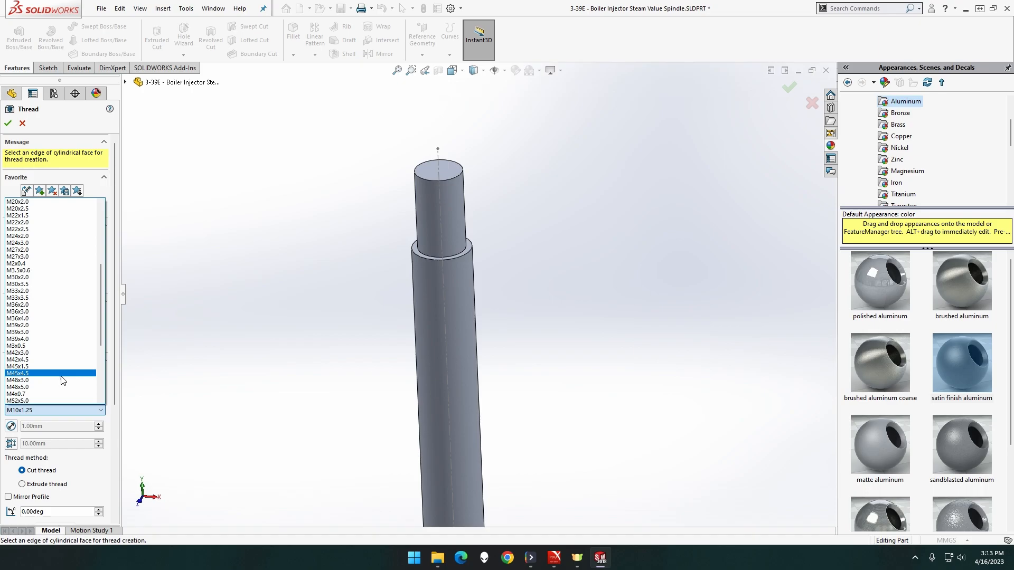
click(34, 394)
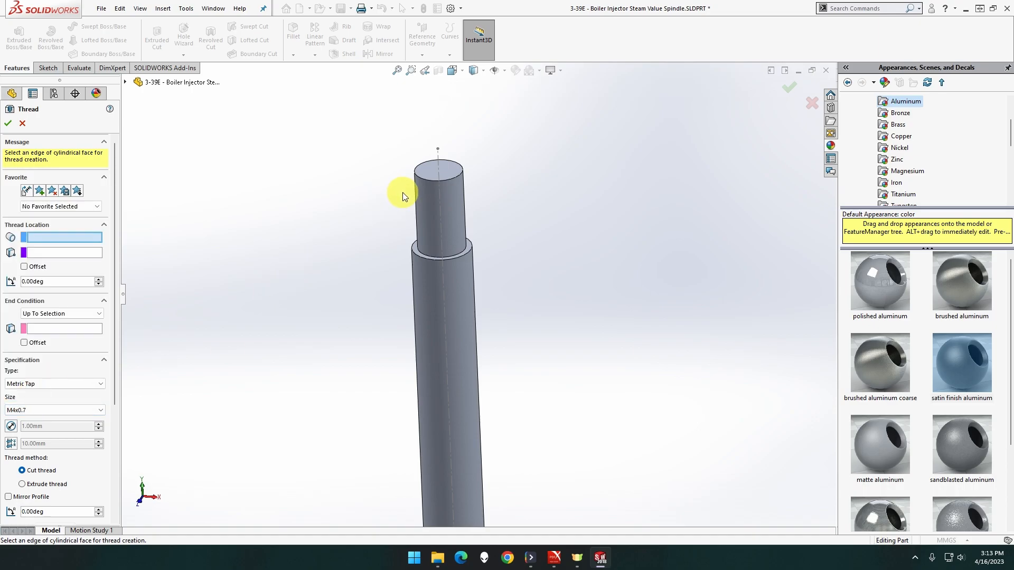
Step: Run the thread from the 4 mm section's top edge up to the shoulder edge, starting at the centerline's upper endpoint
click(424, 180)
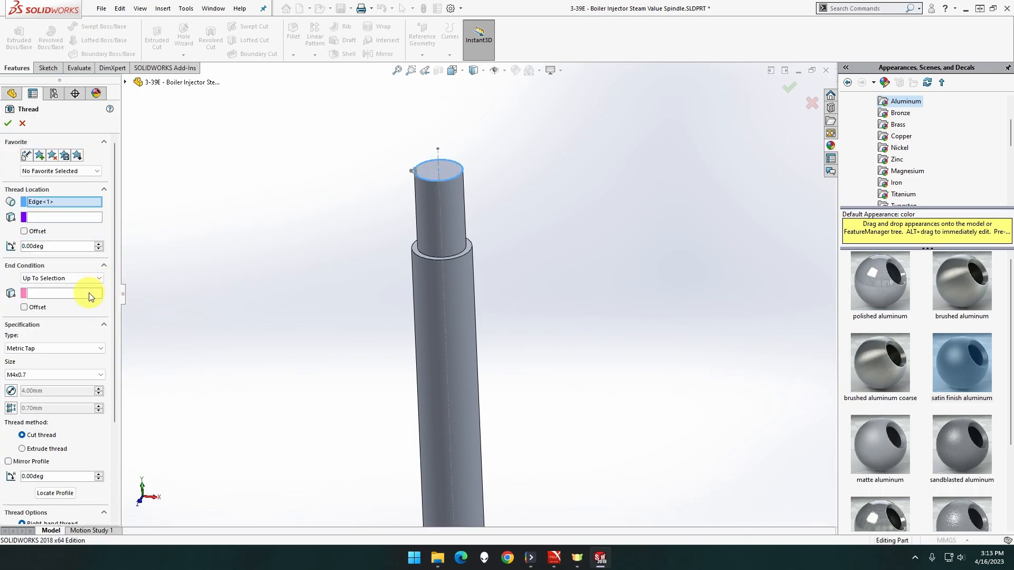
click(90, 294)
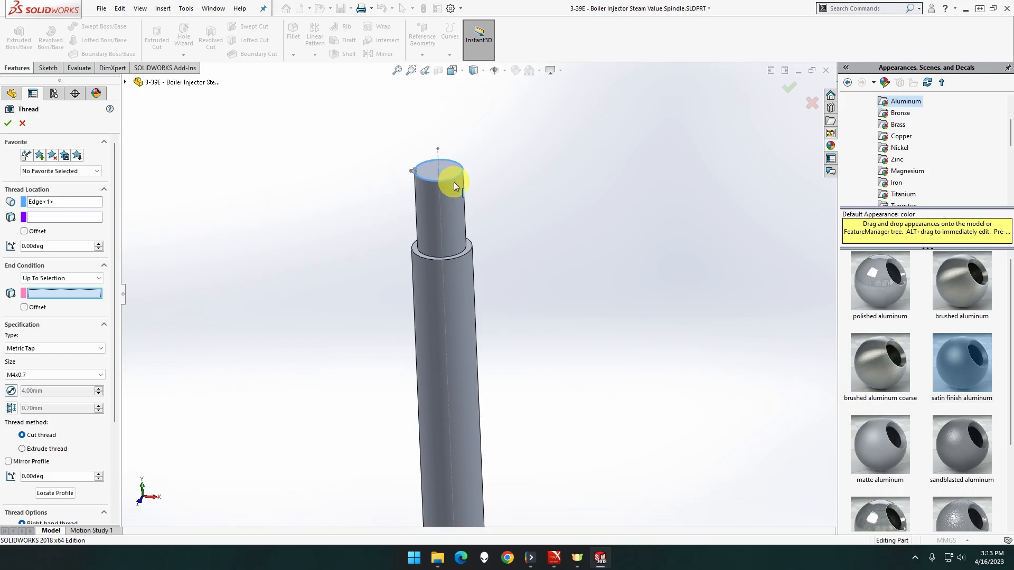
click(423, 251)
click(85, 217)
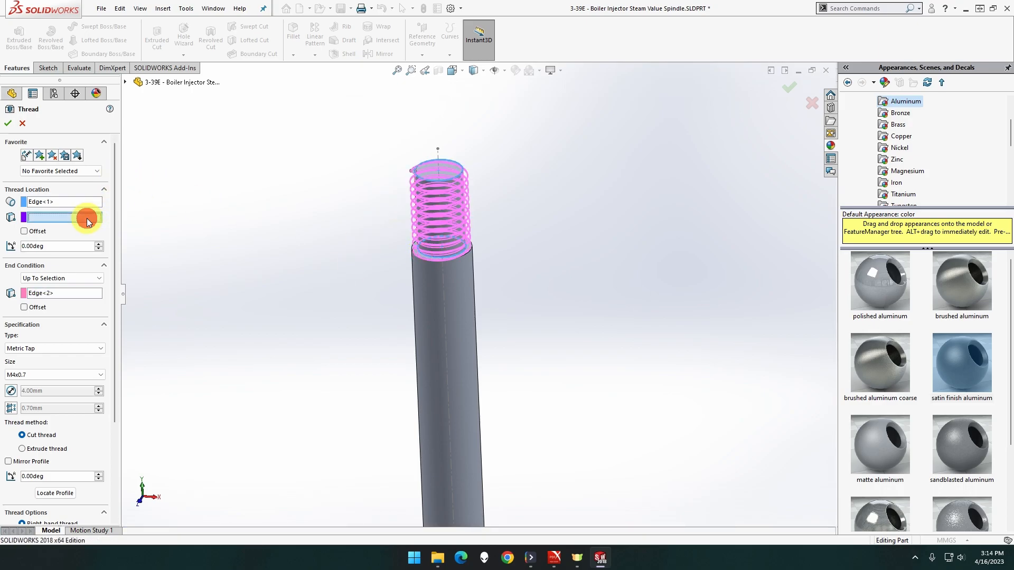
click(439, 150)
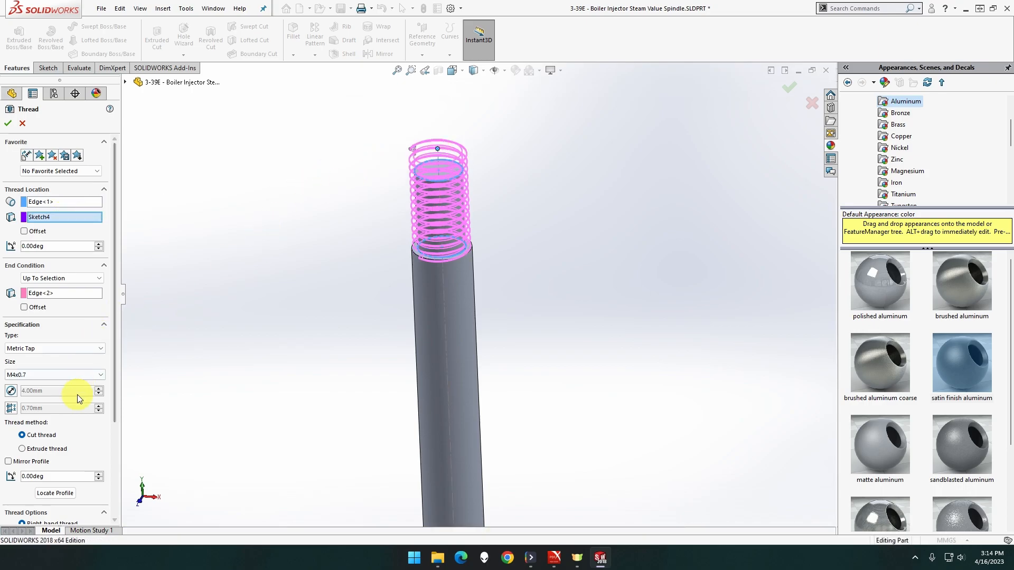
Step: Use the Extrude thread method, trim the M4x0.7 thread with its start and end faces, and create it
click(61, 449)
scroll(80, 443, down, 5)
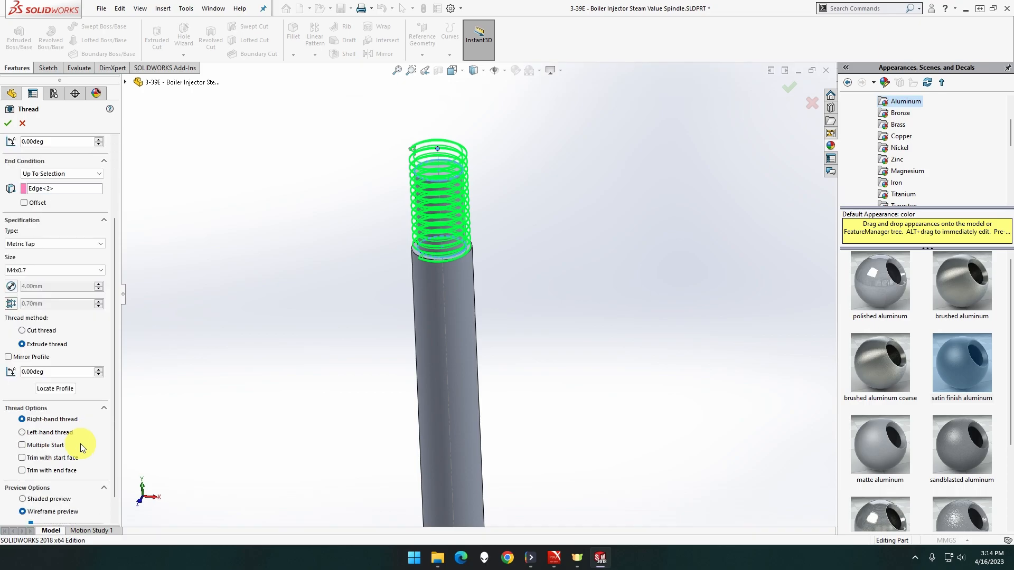
click(72, 446)
click(67, 431)
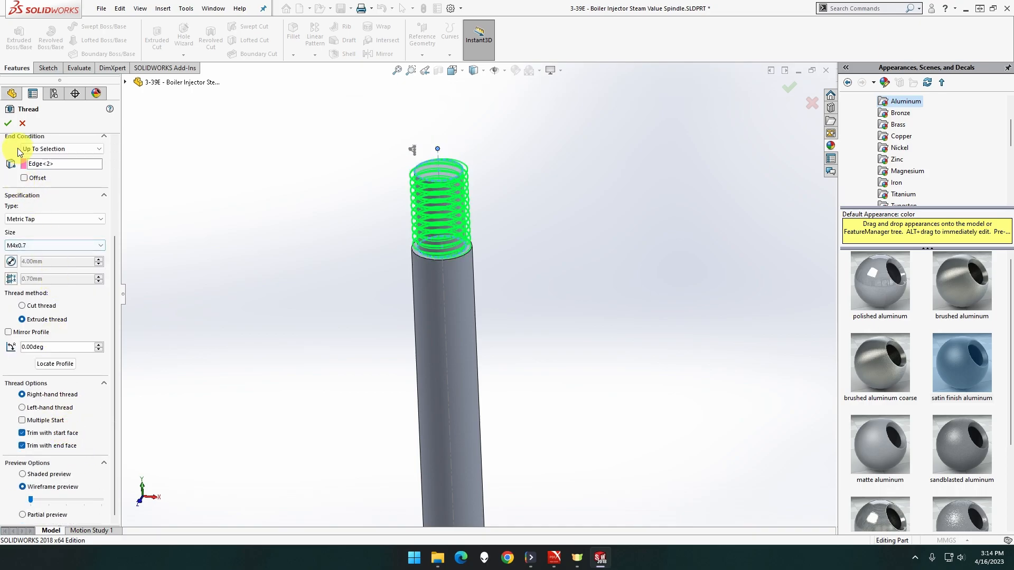
click(8, 123)
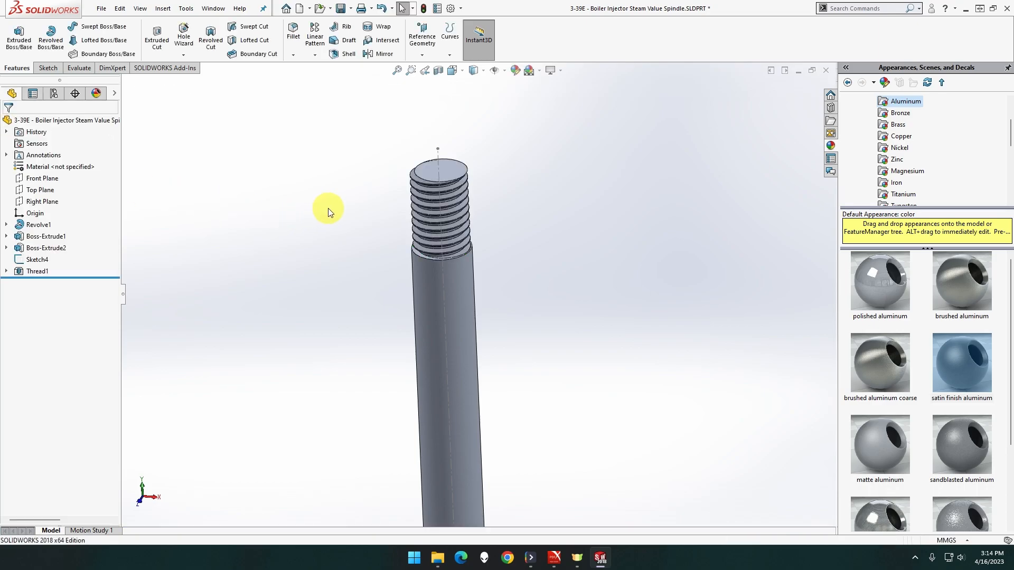
Step: Inspect the thread on the spindle's upper end from several angles and distances
middle_drag(296, 199, 437, 227)
scroll(376, 229, down, 3)
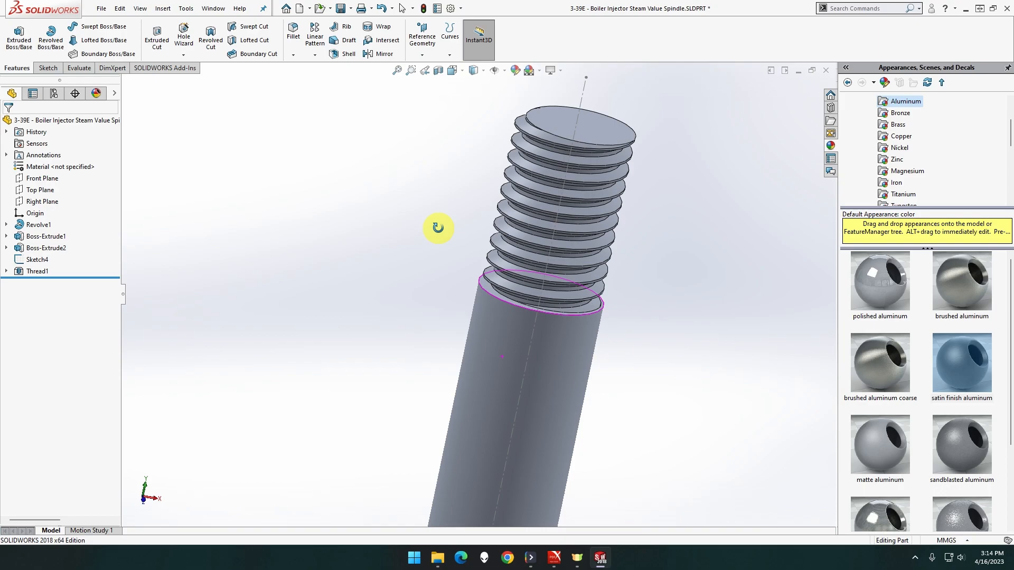
mouse_move(437, 228)
middle_down()
mouse_move(305, 222)
mouse_move(457, 235)
mouse_move(432, 227)
middle_up()
right_drag(432, 227, 413, 222)
right_click(413, 220)
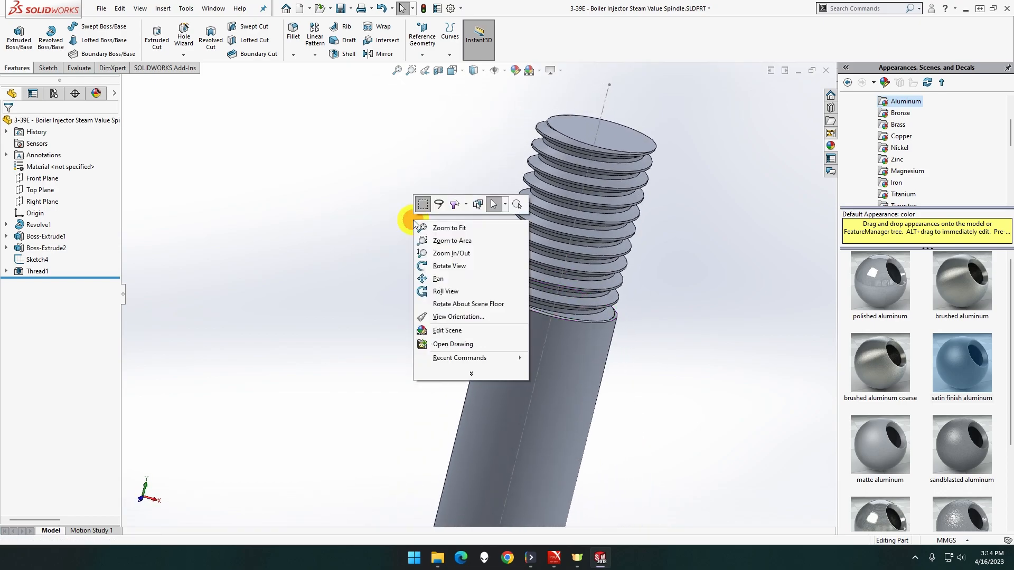
click(395, 219)
middle_drag(394, 218, 387, 219)
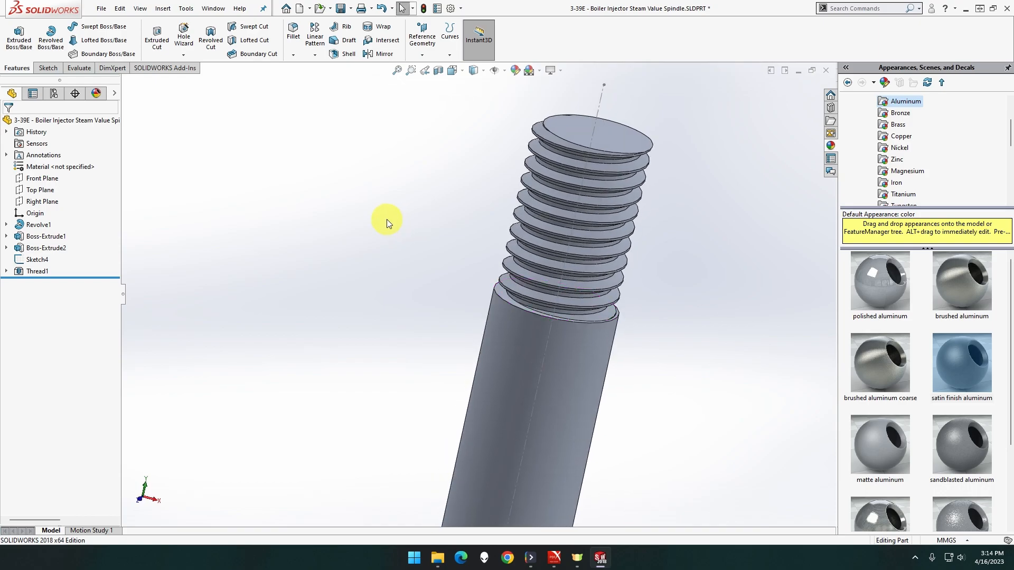
scroll(414, 227, up, 5)
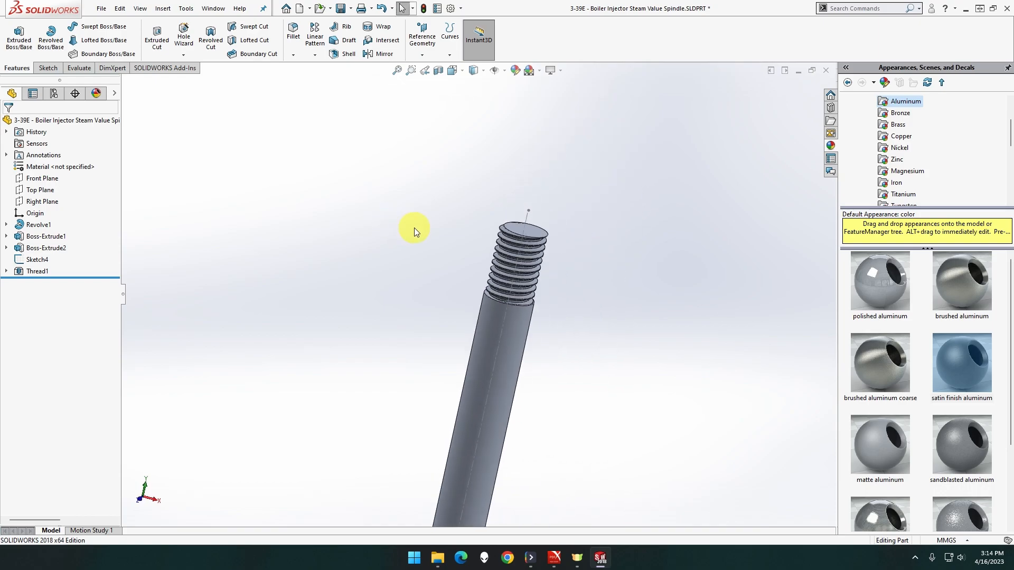
scroll(471, 270, down, 1)
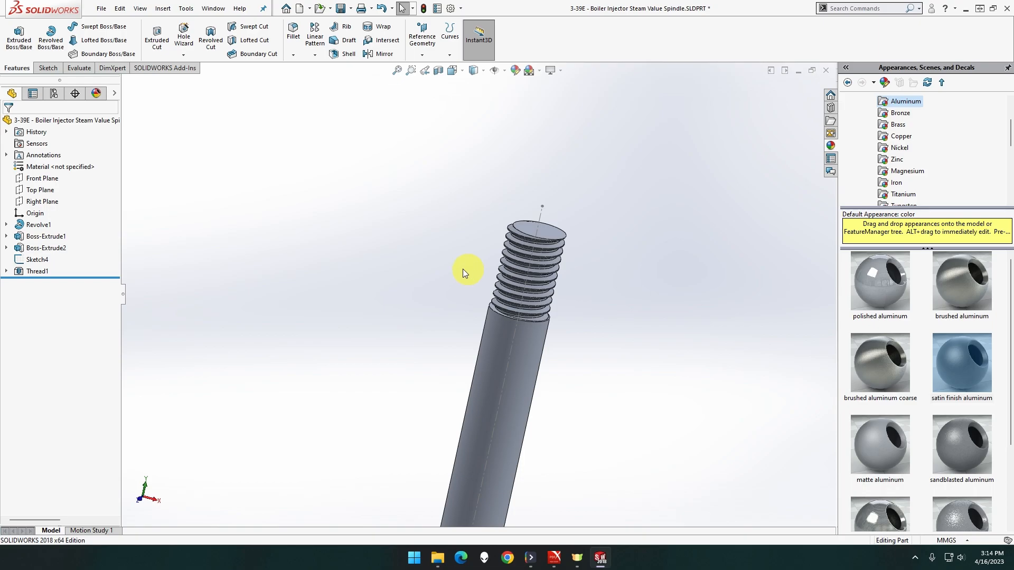
Step: Start a Thread feature with the size M5x0.8 on the shoulder edge where the 5 mm shaft section begins
click(184, 56)
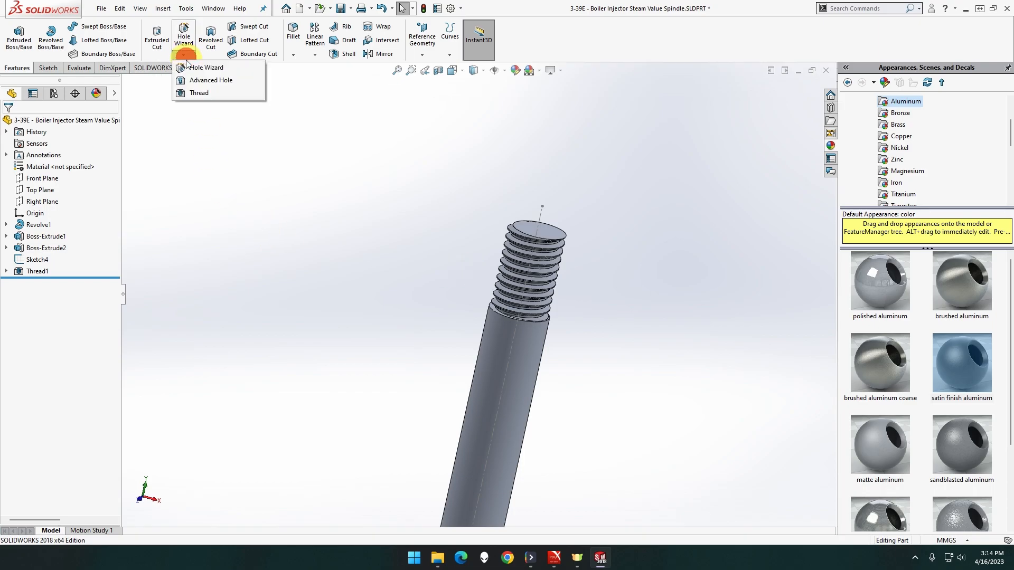
click(194, 94)
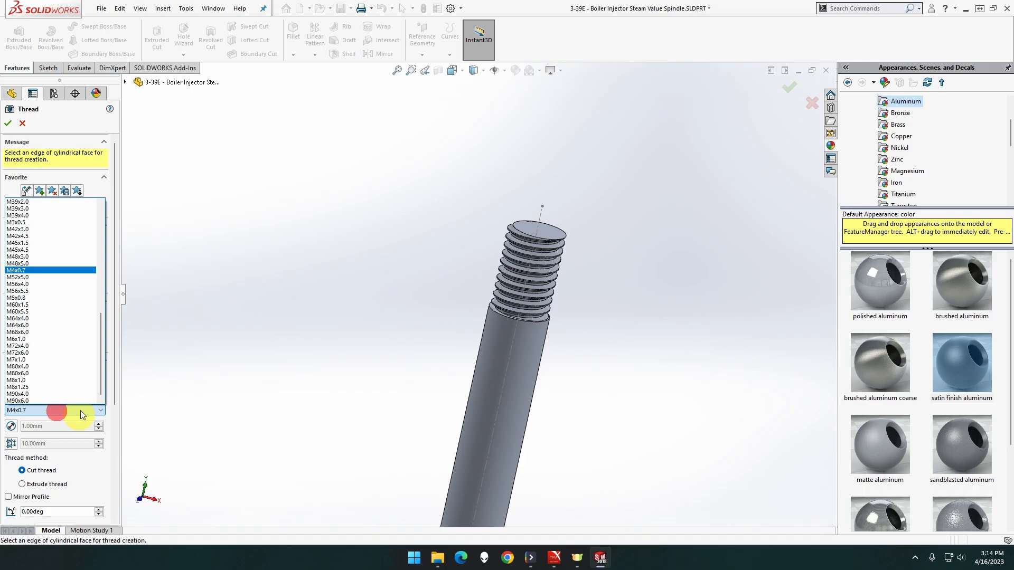
click(39, 298)
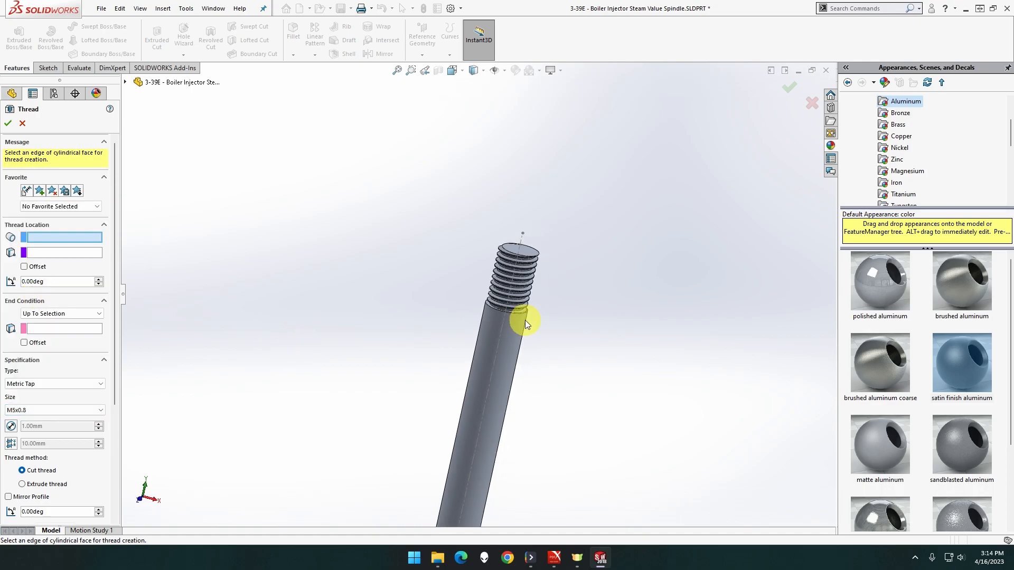
scroll(525, 320, down, 4)
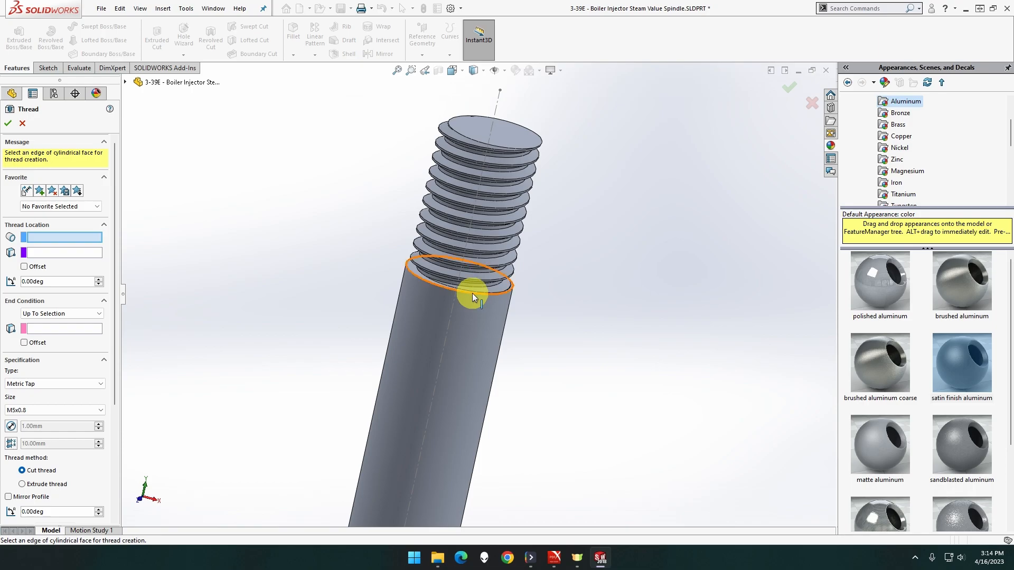
click(474, 292)
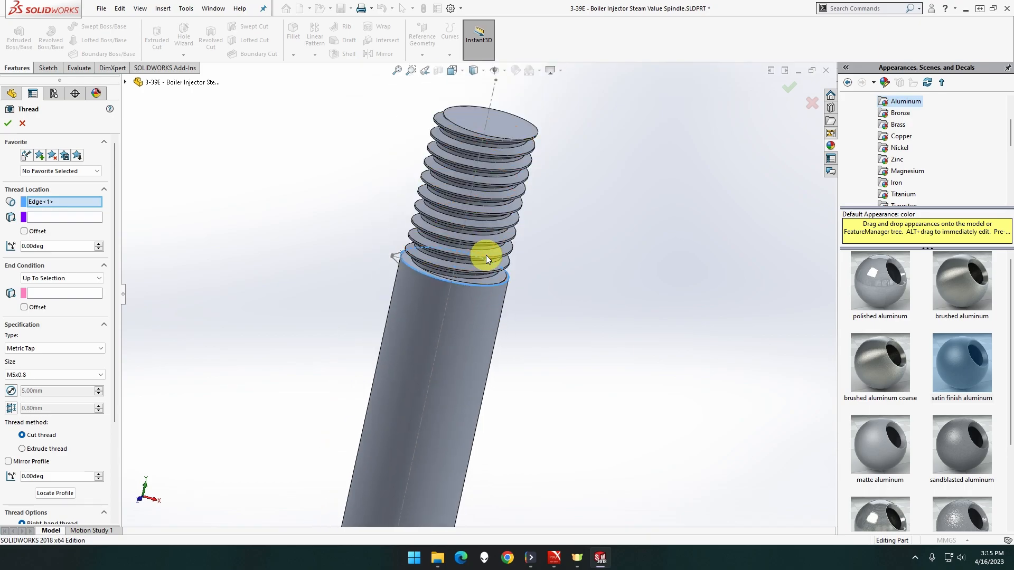
Step: Give the thread a blind end condition with a depth of 35 mm, starting at the centerline's upper endpoint
click(93, 278)
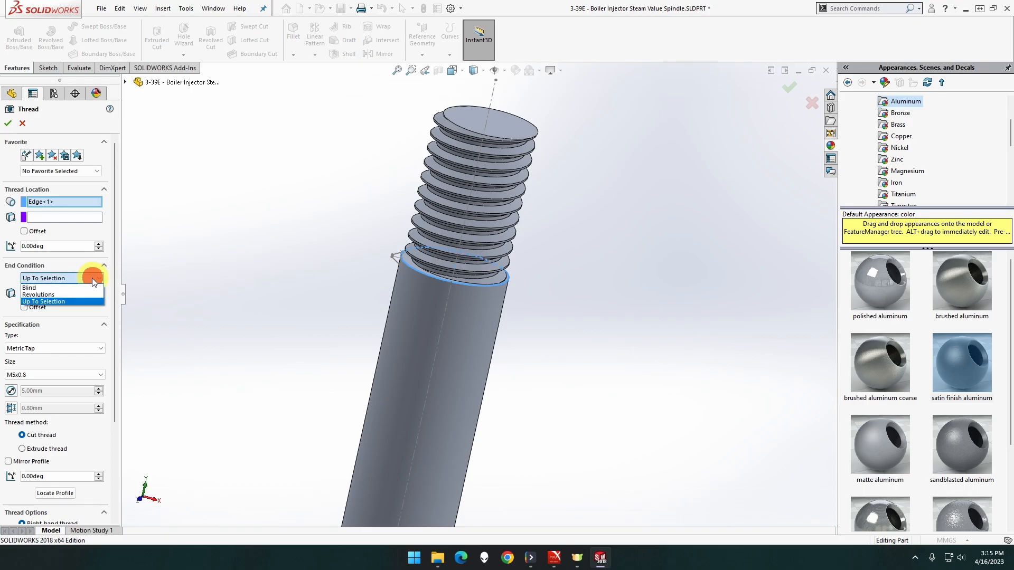
click(78, 287)
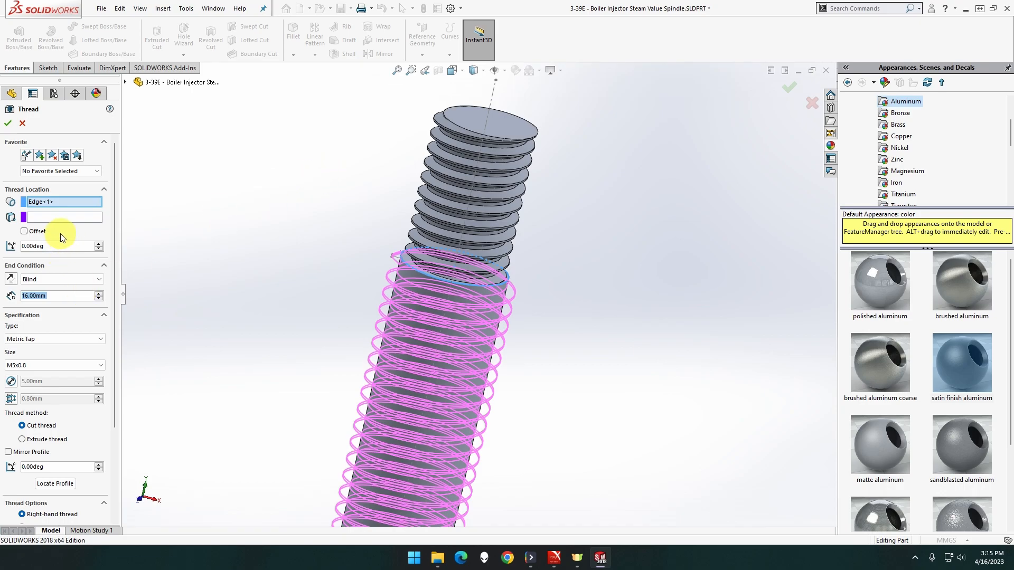
click(60, 220)
click(67, 216)
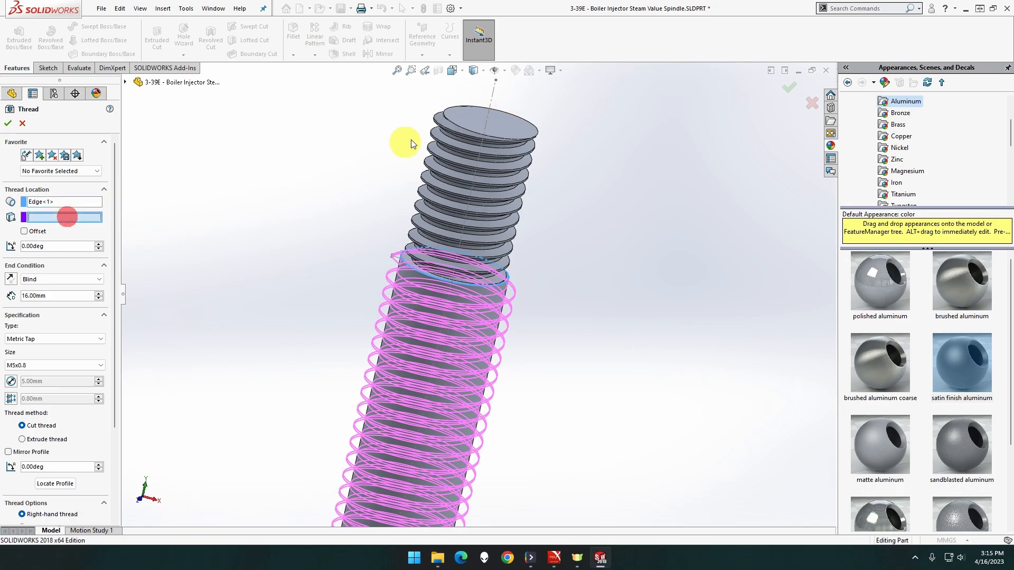
click(496, 80)
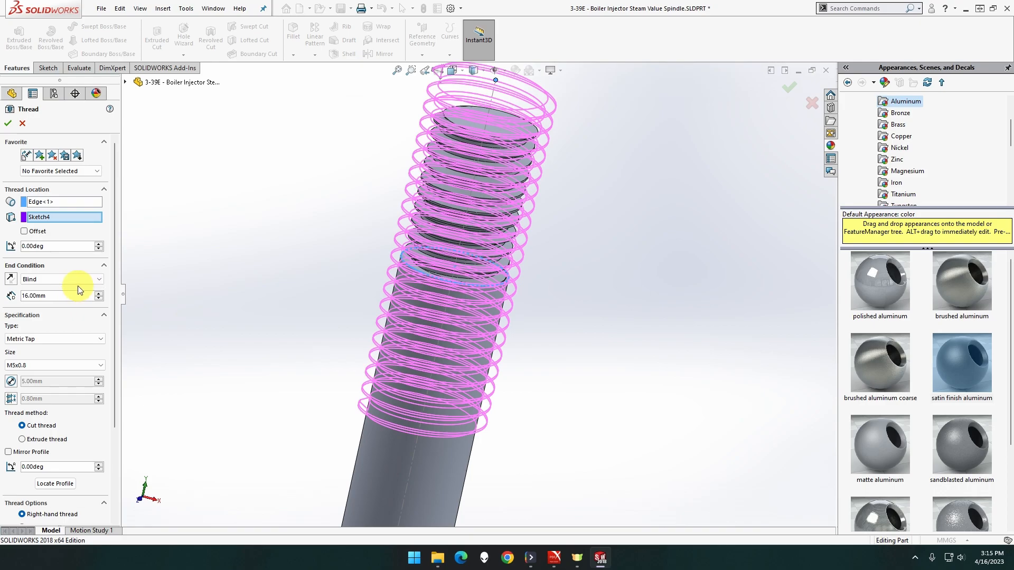
click(55, 290)
double_click(55, 294)
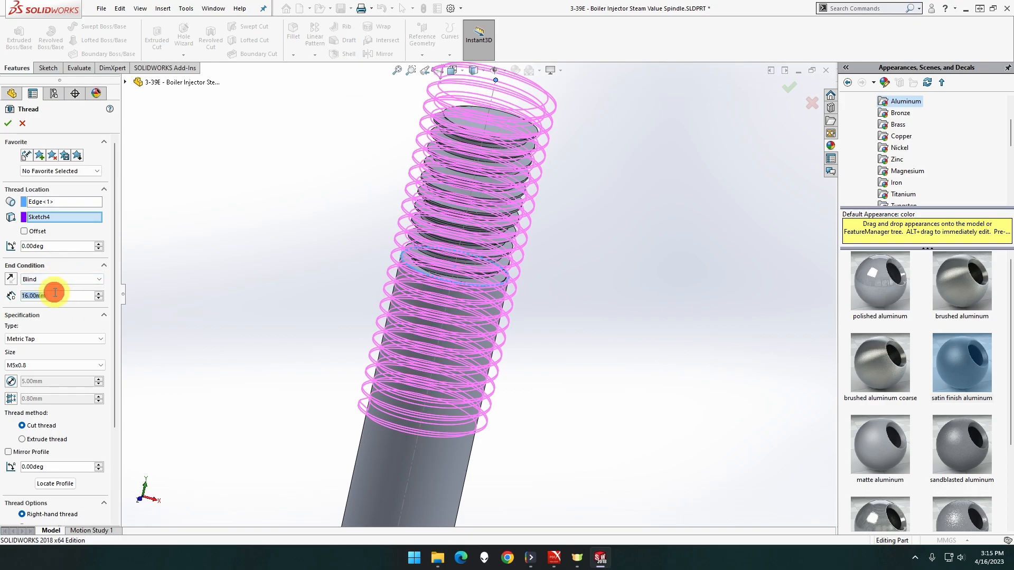
text(35)
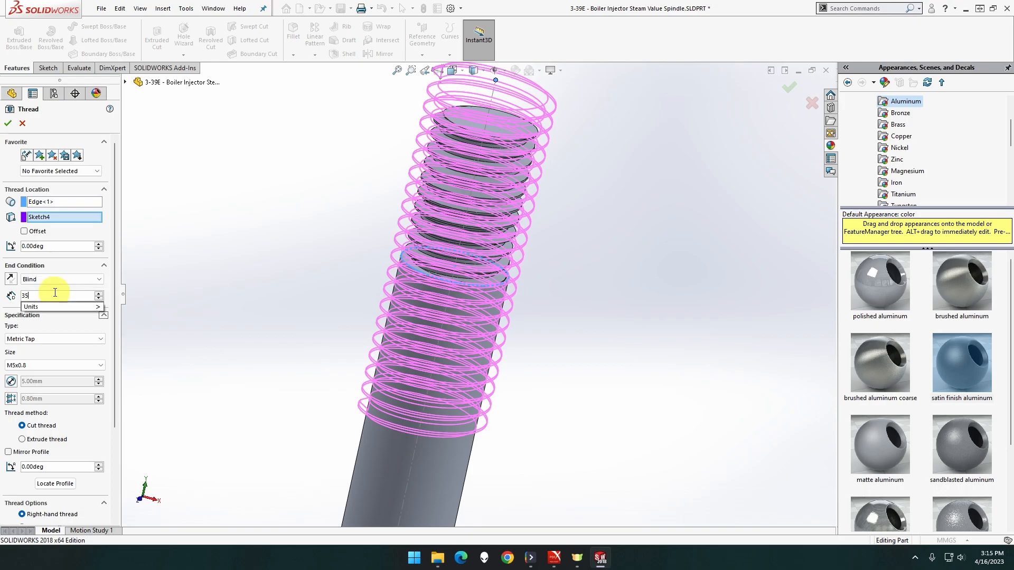
key(Return)
Step: Use the Extrude thread method, trim the M5x0.8 thread with its start and end faces, and create it
click(58, 439)
scroll(88, 431, down, 3)
click(66, 446)
click(64, 433)
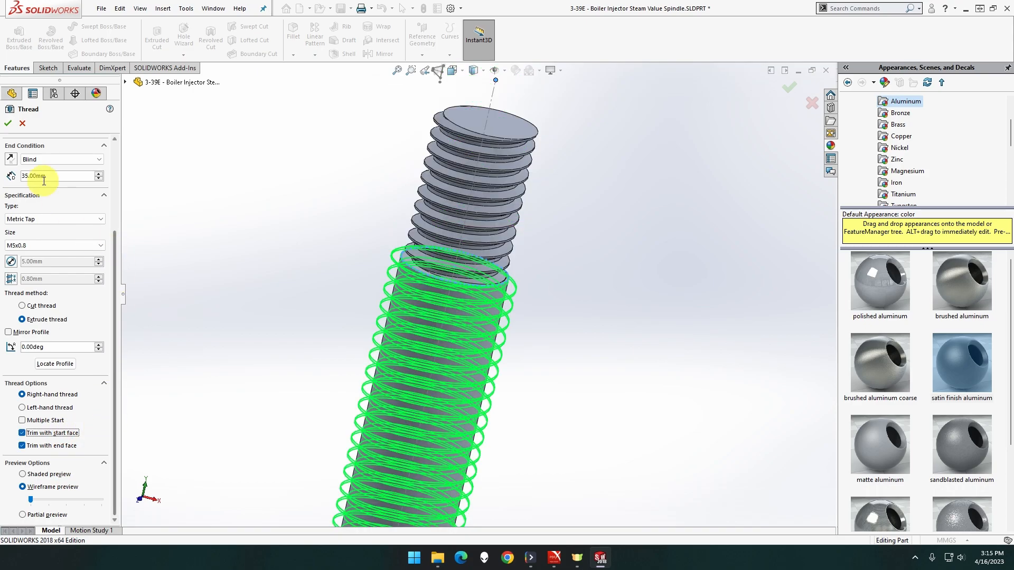
click(8, 123)
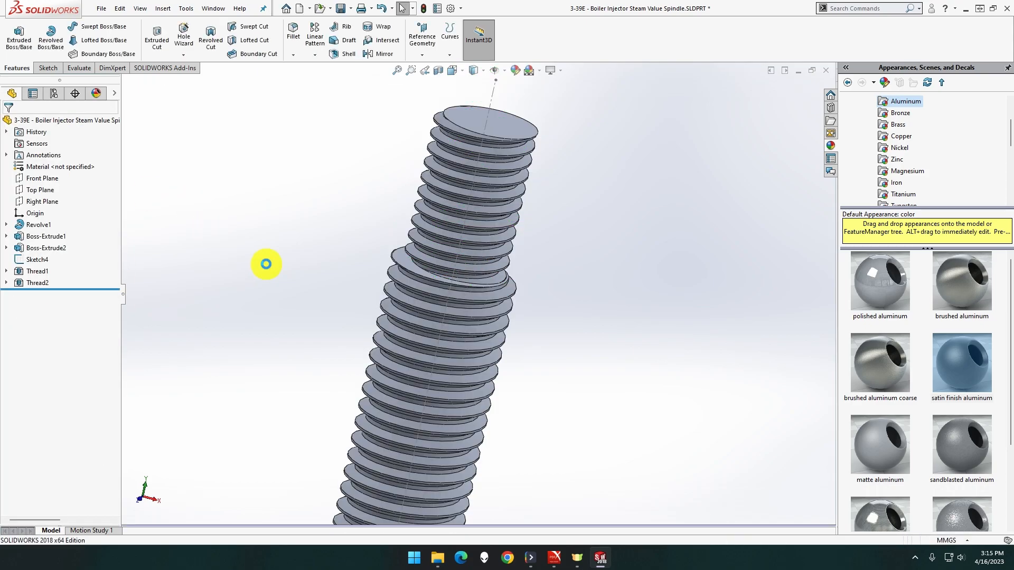
Step: Examine both threads along the spindle, including the shoulder and the lower thread end, from several angles and distances
middle_drag(266, 264, 221, 265)
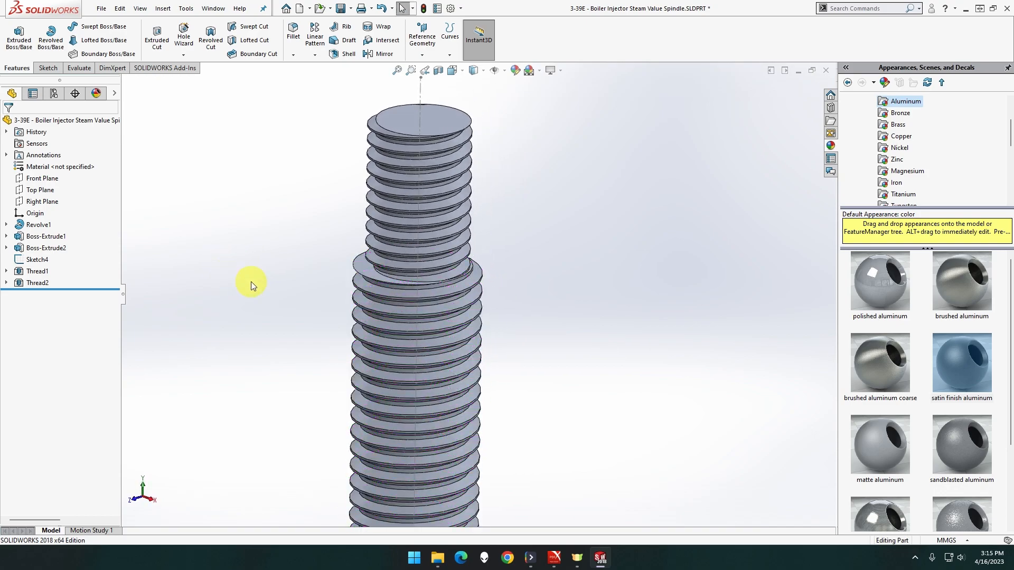
scroll(251, 281, up, 5)
scroll(498, 436, down, 5)
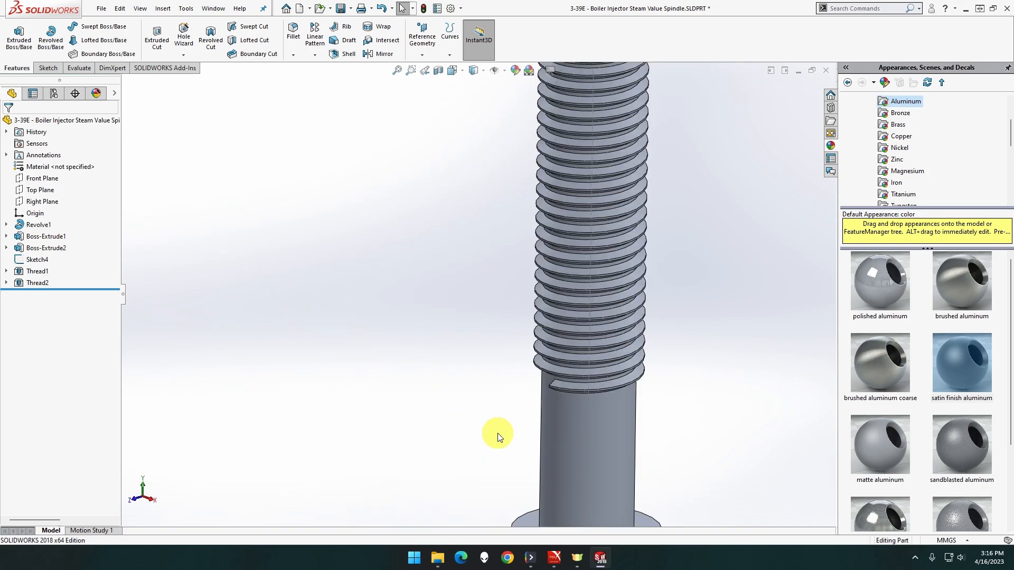
scroll(501, 411, up, 3)
middle_drag(502, 403, 479, 379)
scroll(481, 379, up, 2)
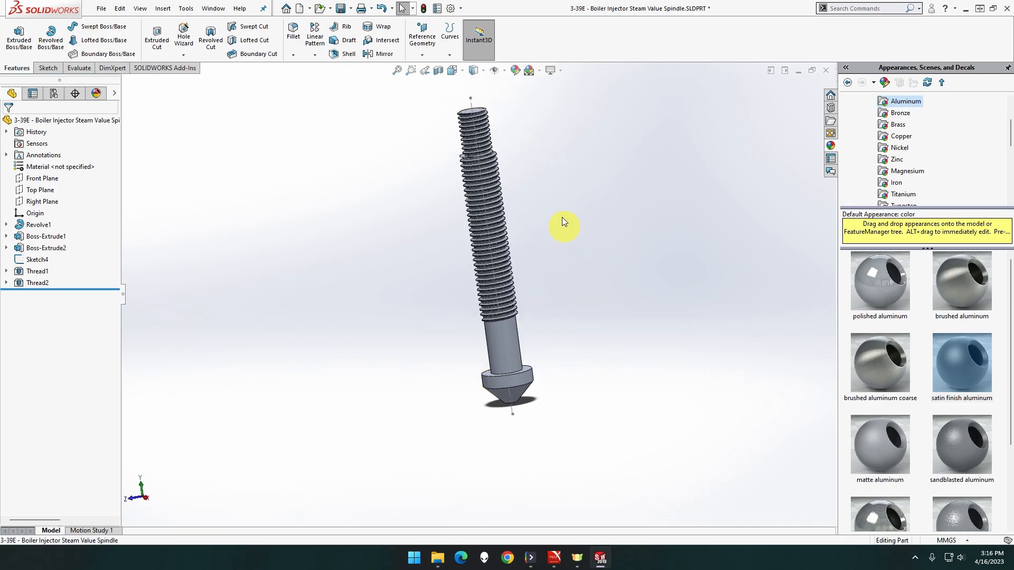
scroll(536, 163, down, 3)
scroll(478, 151, down, 3)
middle_drag(477, 151, 475, 232)
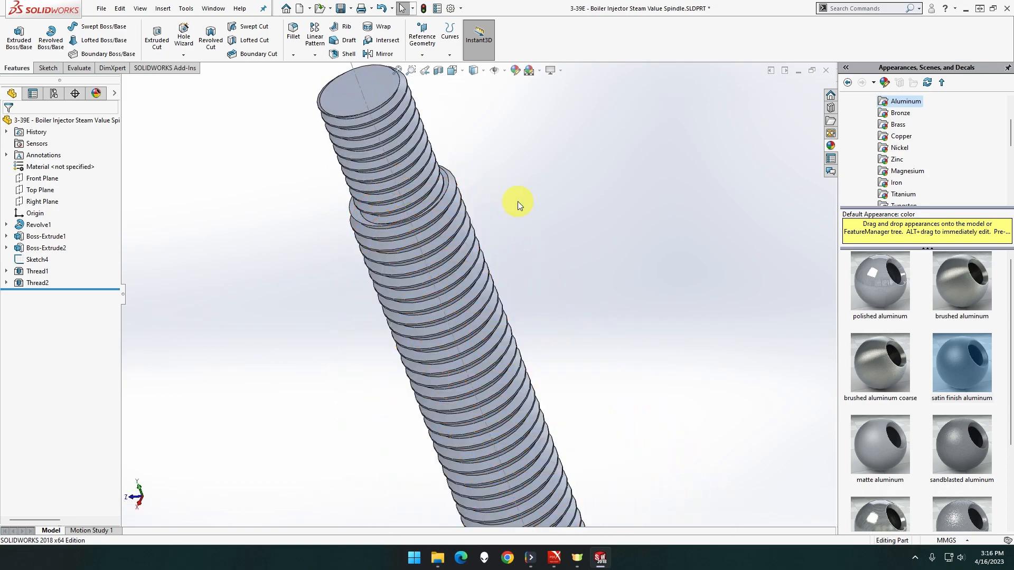
middle_drag(512, 201, 568, 195)
click(454, 114)
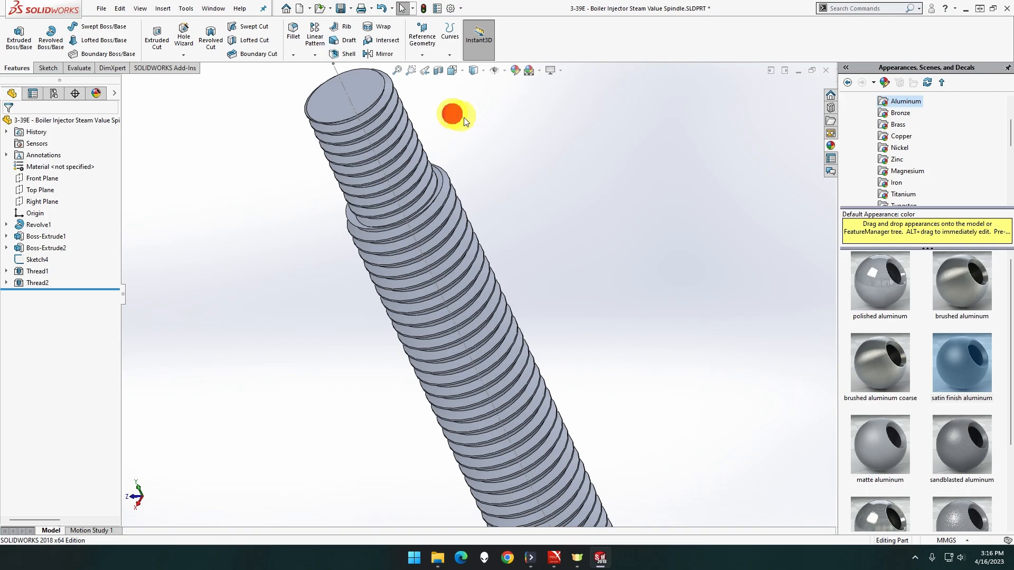
middle_drag(460, 116, 500, 144)
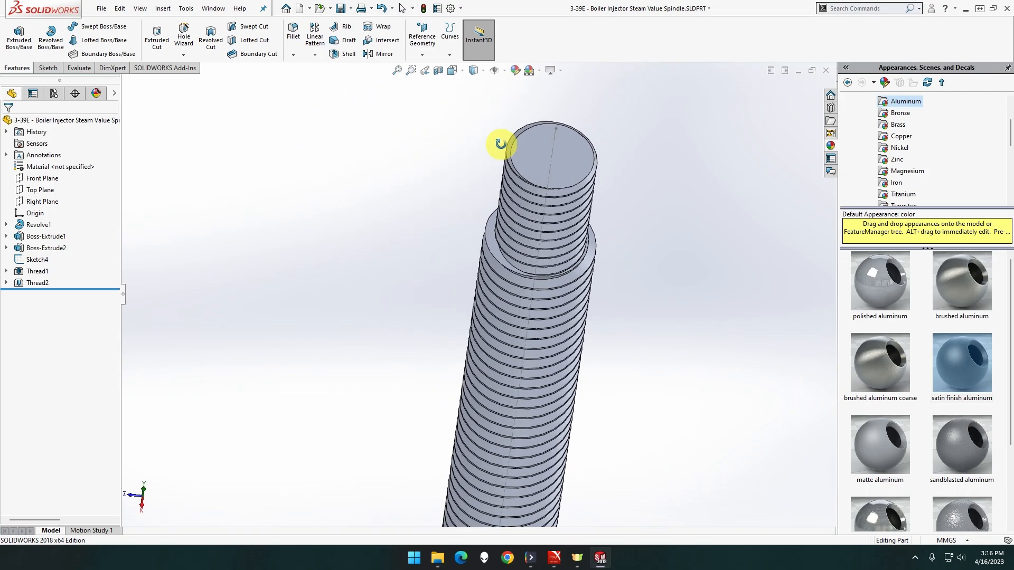
Step: Hide the centerline sketch that runs through the spindle and show the whole part
right_click(555, 140)
click(579, 126)
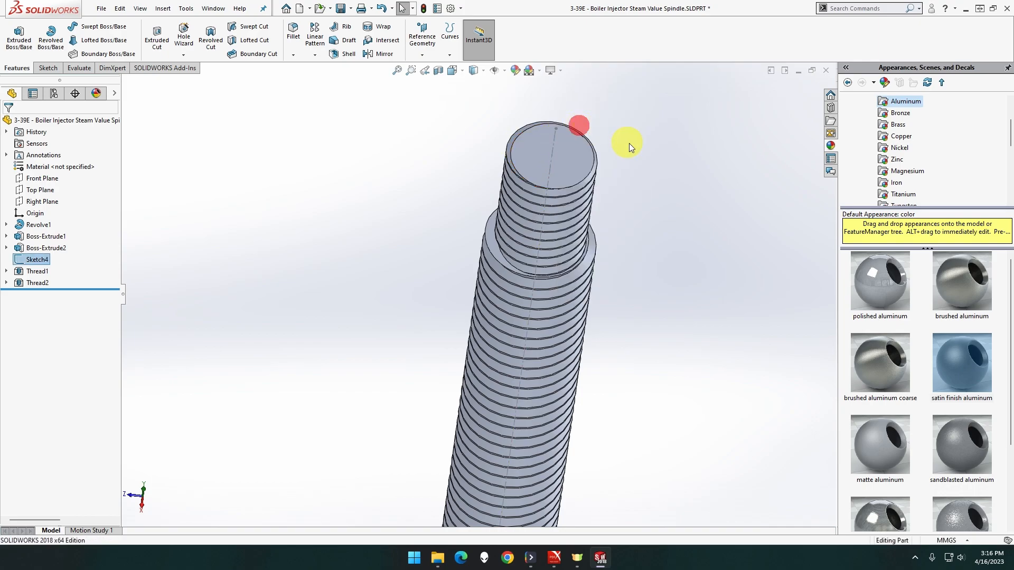
middle_drag(611, 108, 635, 132)
click(397, 72)
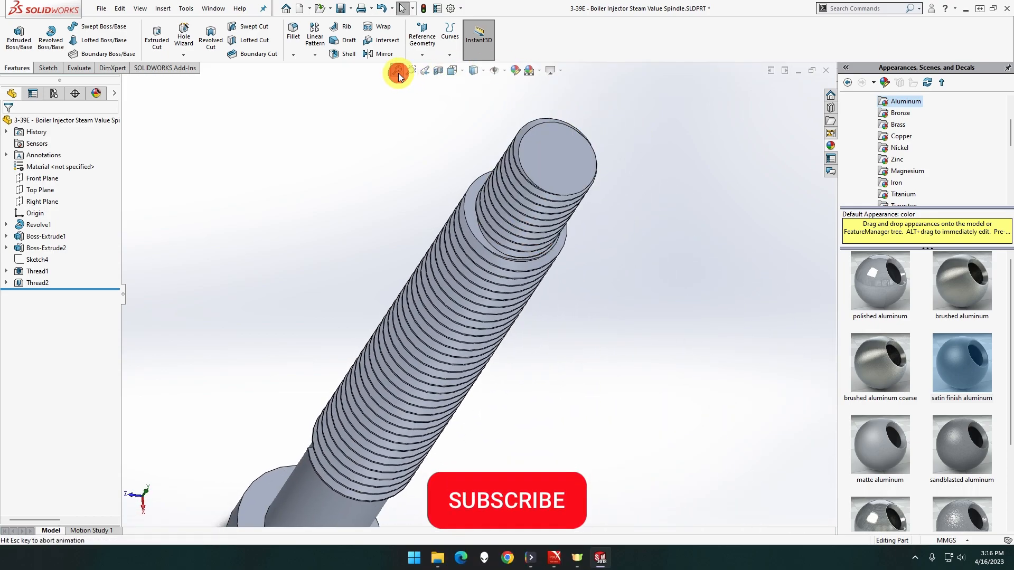
middle_drag(453, 190, 479, 241)
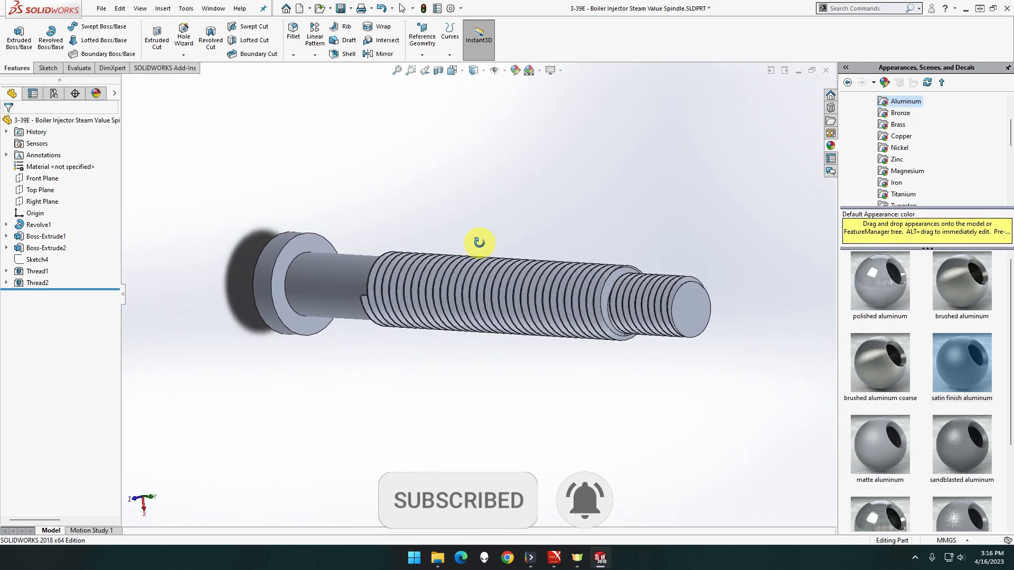
key(alt+Tab)
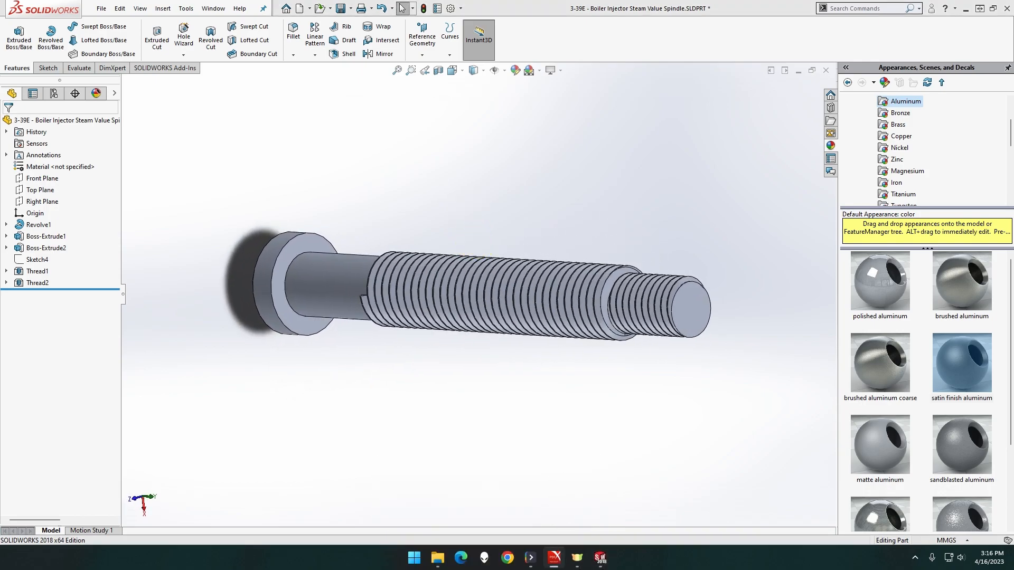